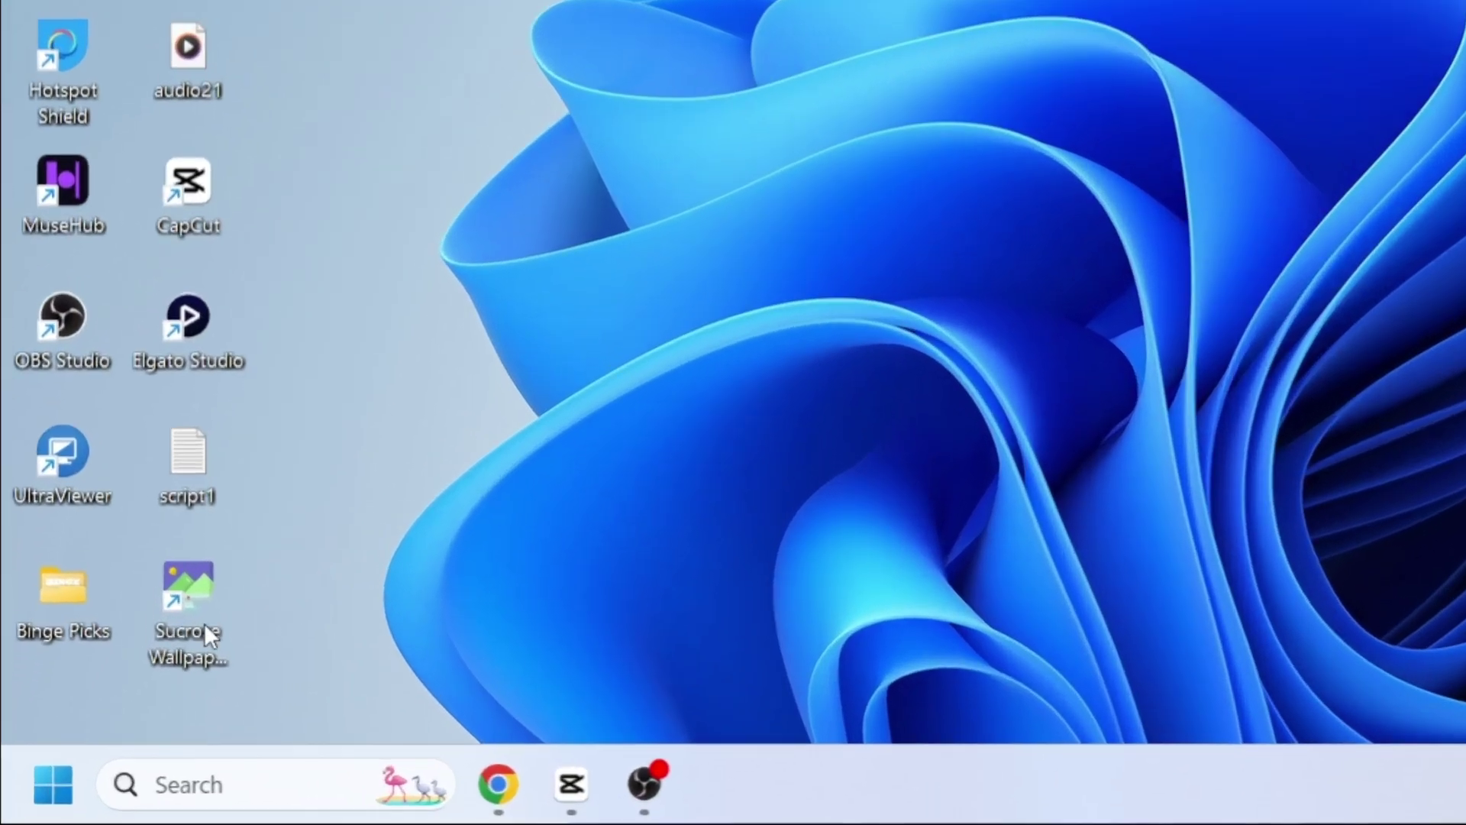
- Run ncpa.cpl from the Win+X Run dialog to open Network Connections
right_click(16, 801)
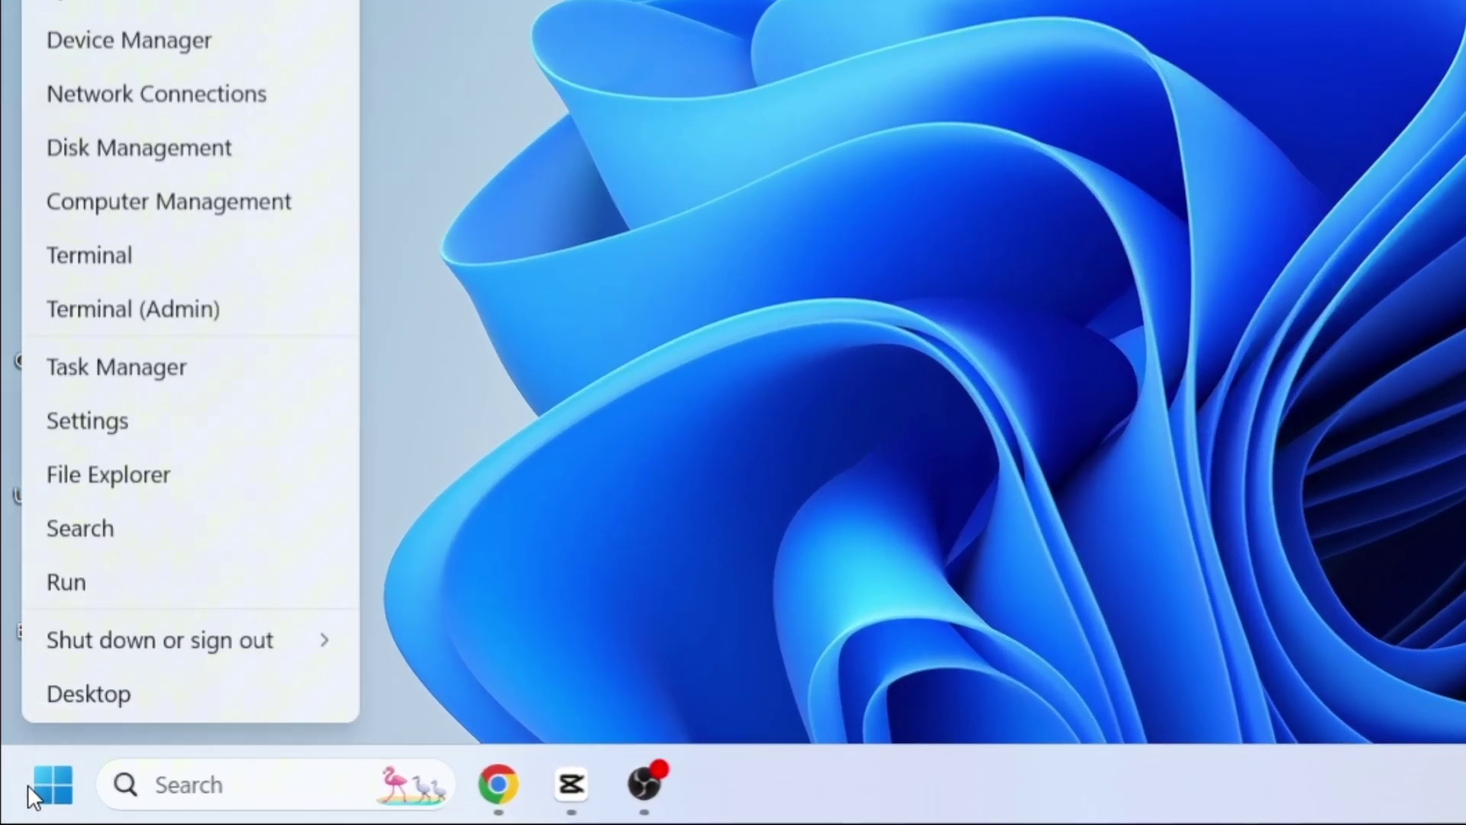
click(115, 585)
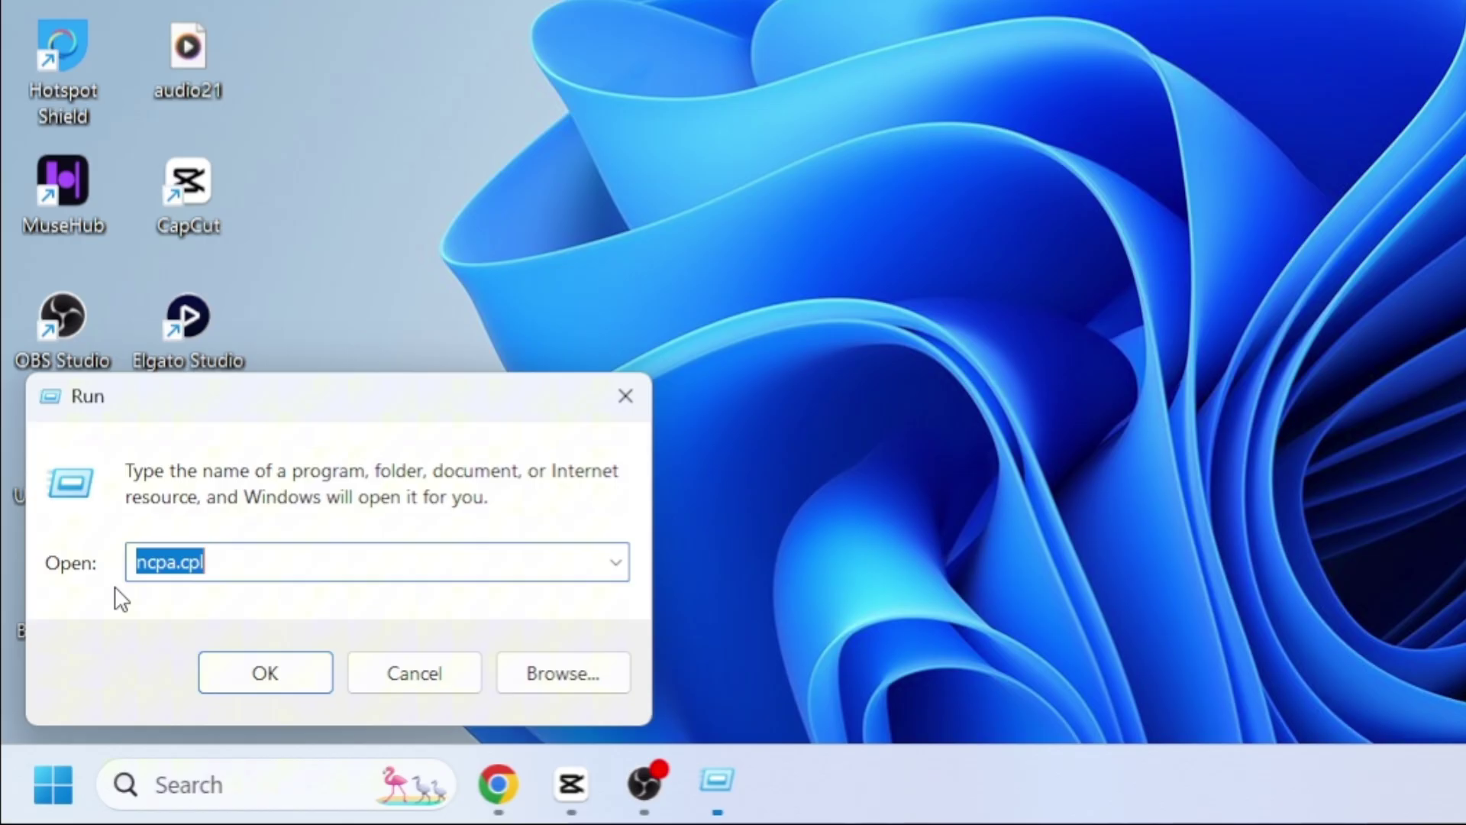
click(243, 564)
key(ctrl+a)
text(ncpa.cpl)
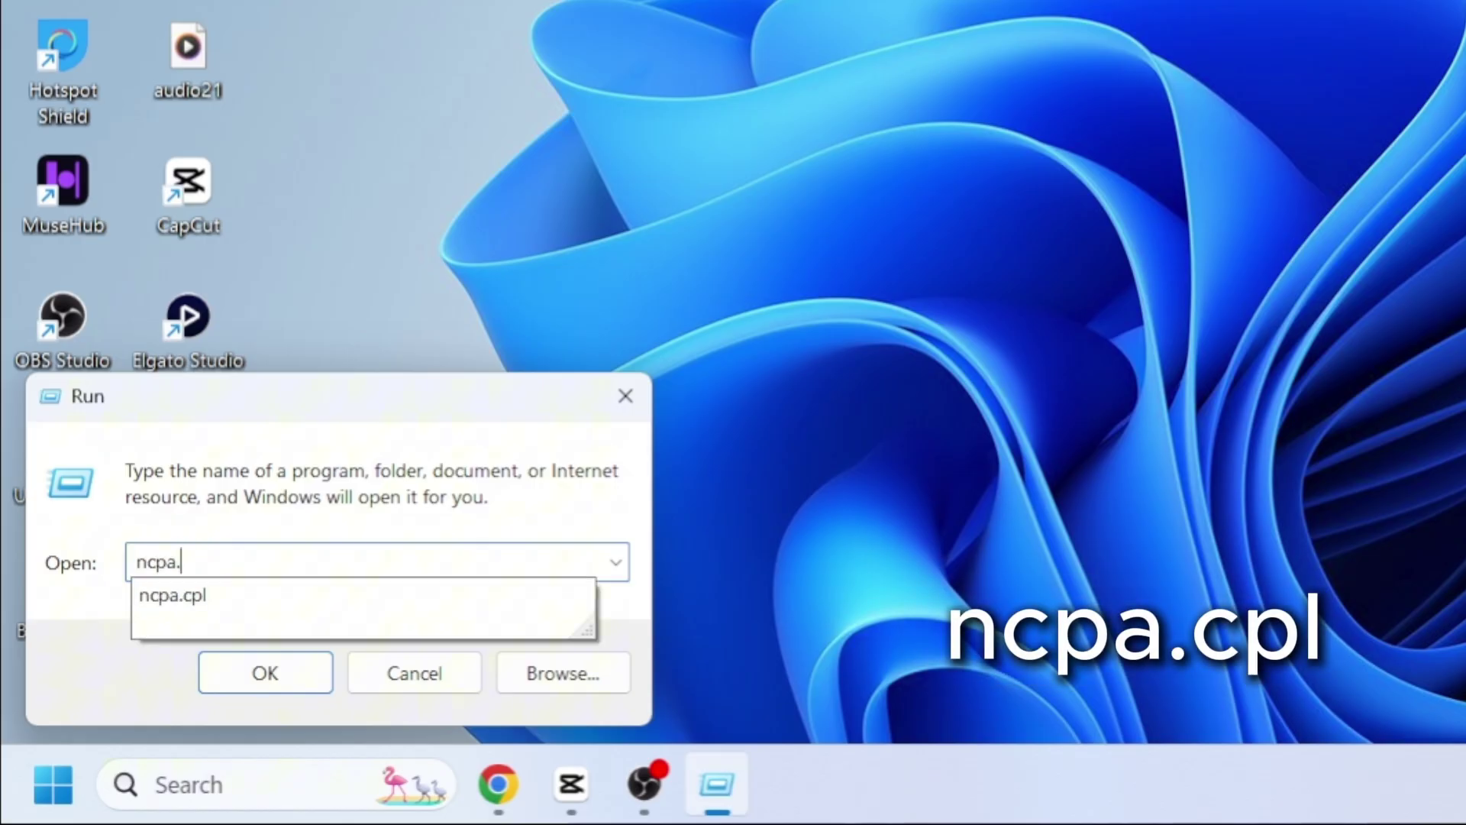
click(267, 675)
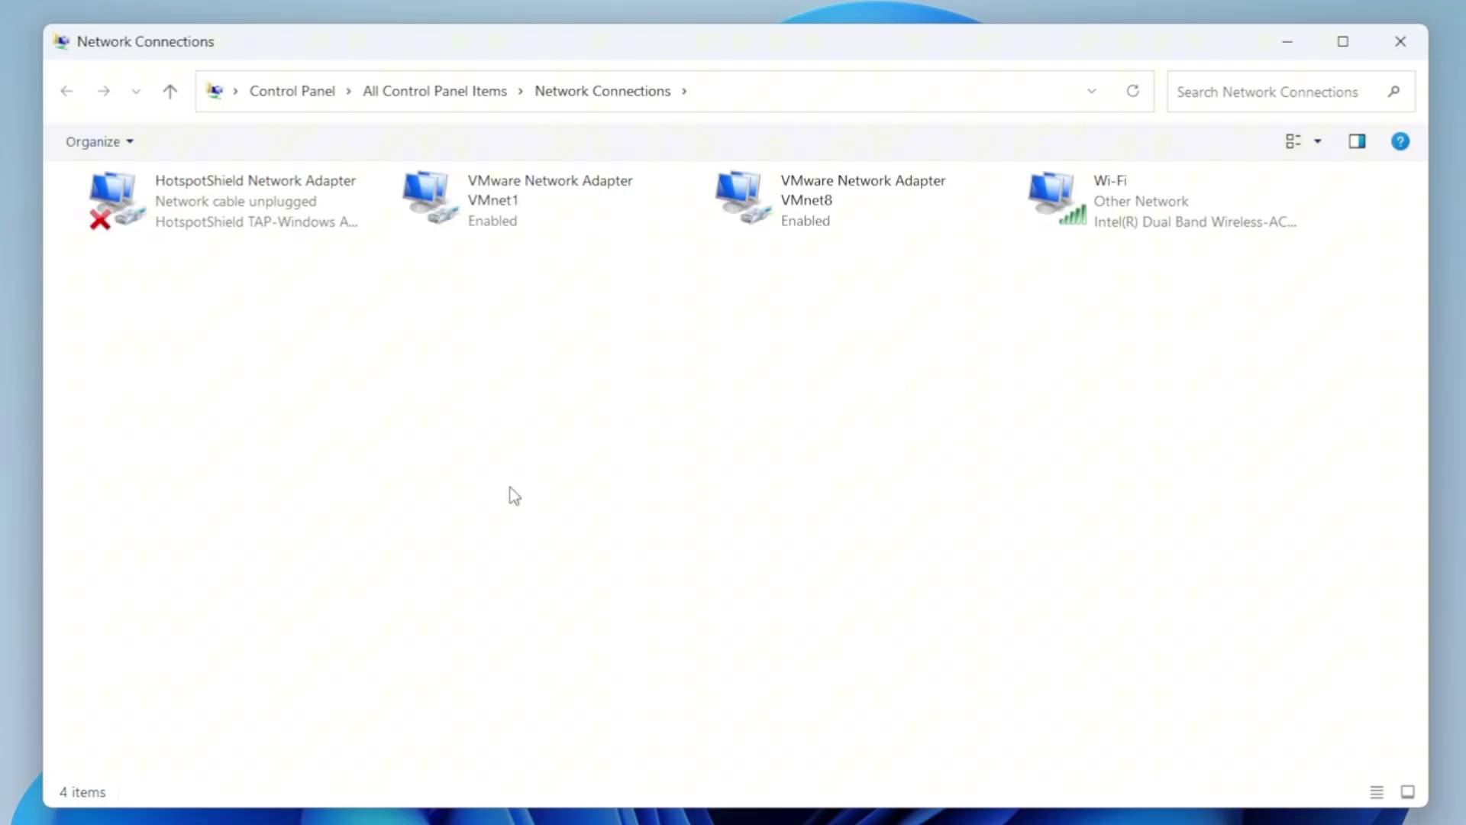
- Open the Wi-Fi adapter's Properties and select Internet Protocol Version 4 (TCP/IPv4)
click(1149, 234)
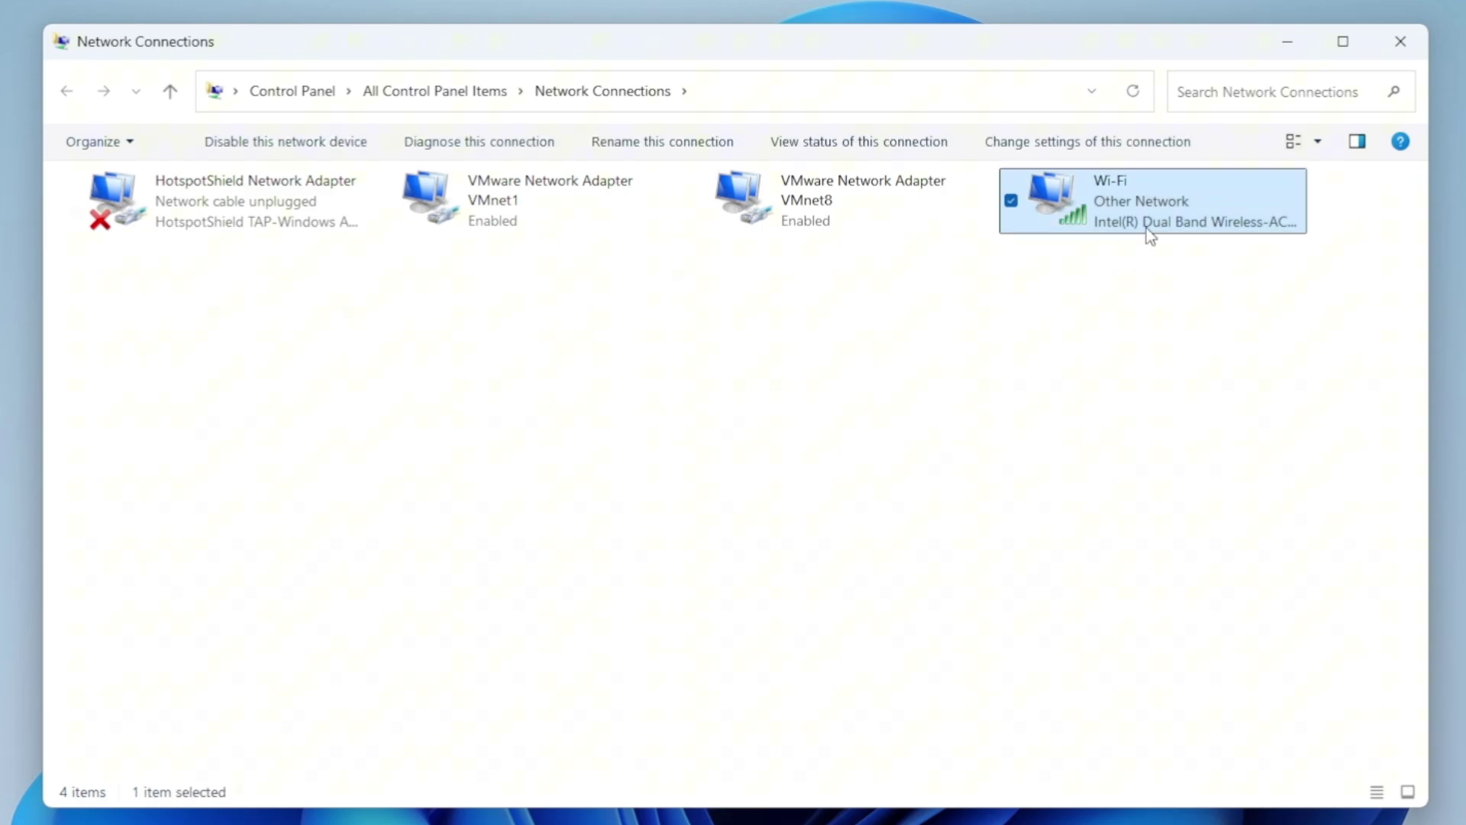
right_click(1147, 229)
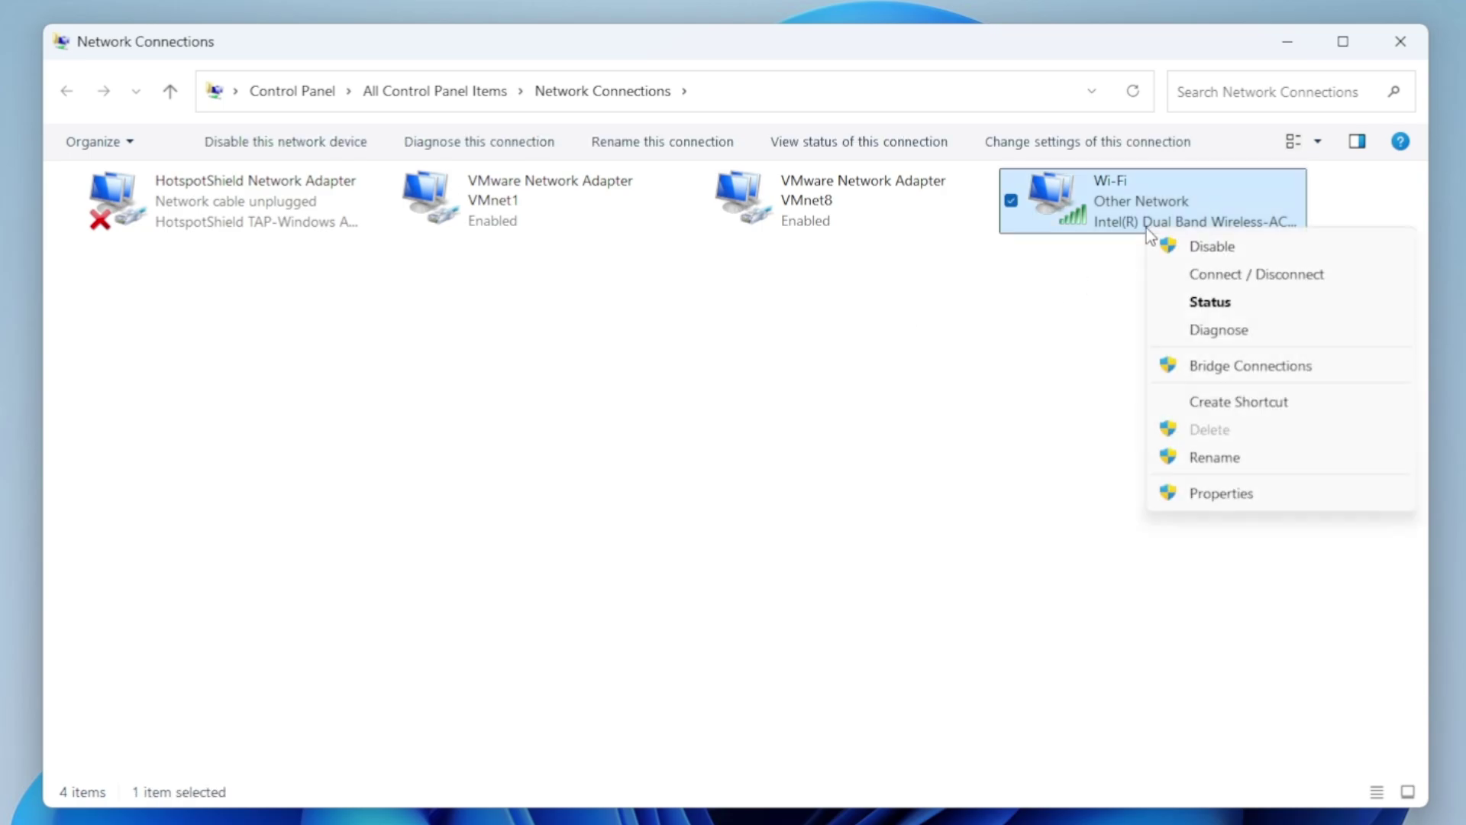
click(1223, 494)
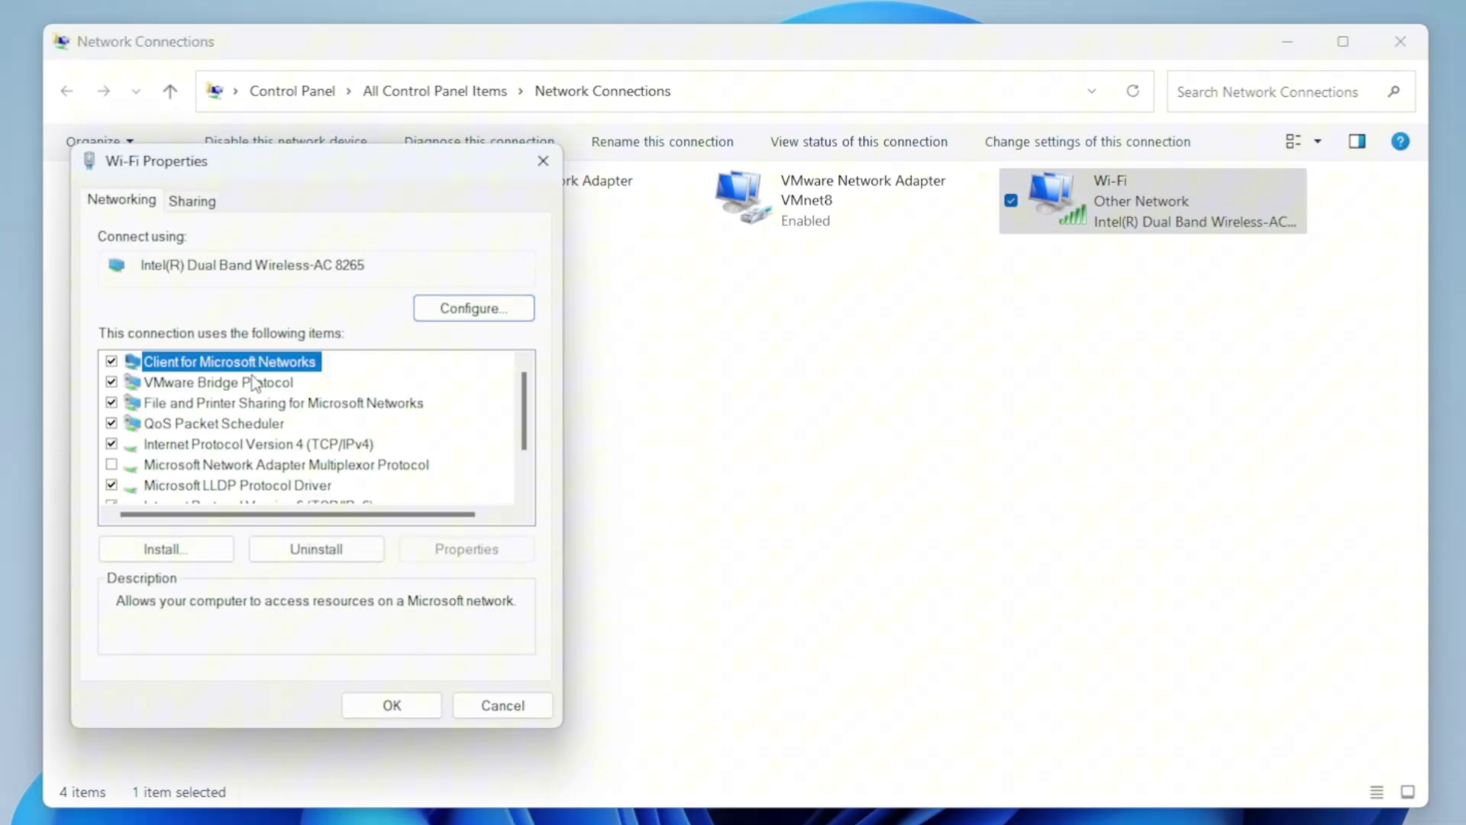
click(310, 449)
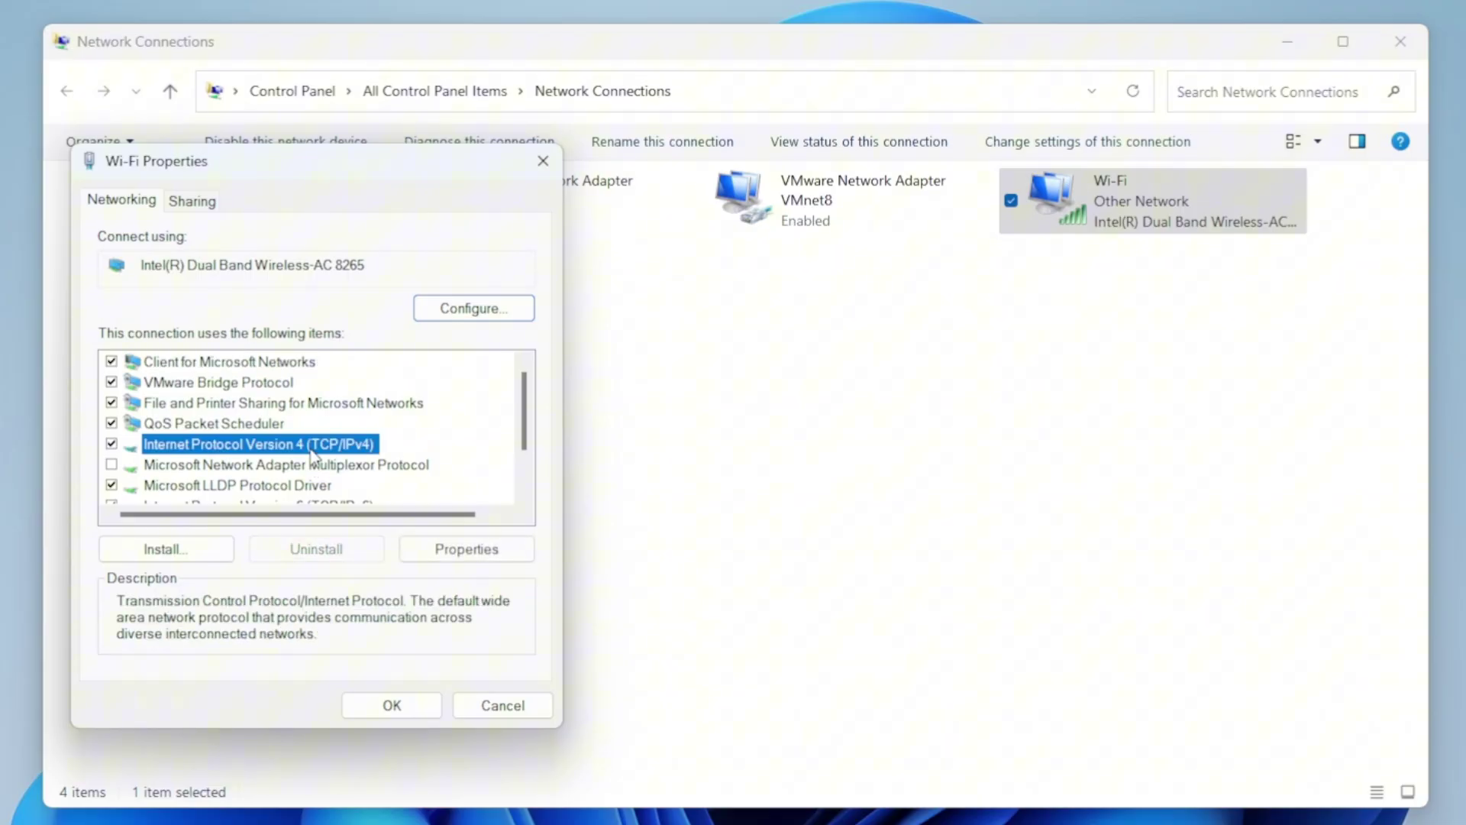
- Enter preferred DNS 1.1.1.1 and alternate DNS 8.8.8.8 in IPv4 settings, confirming both dialogs
double_click(313, 452)
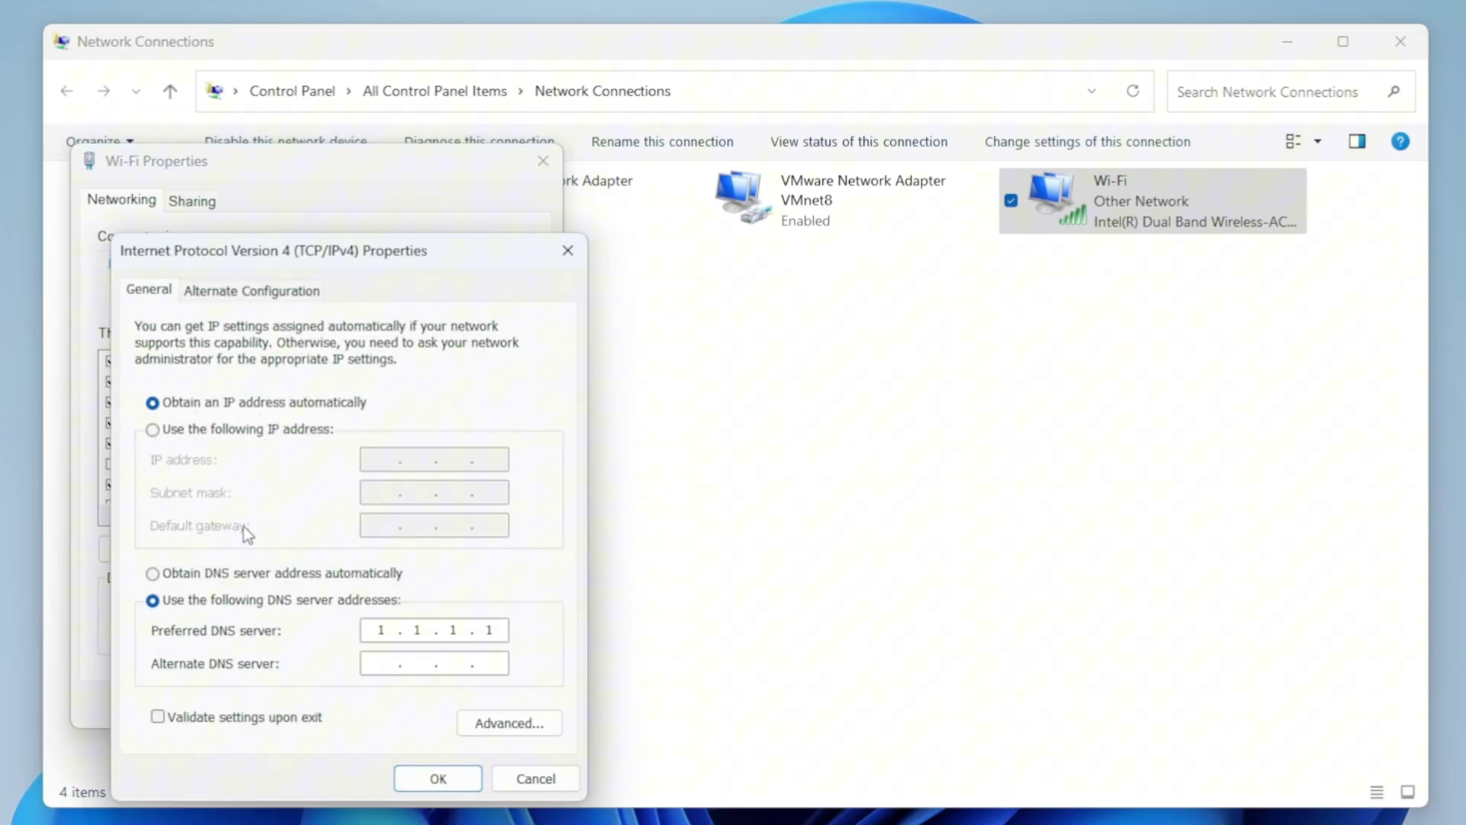
key(Tab)
click(381, 630)
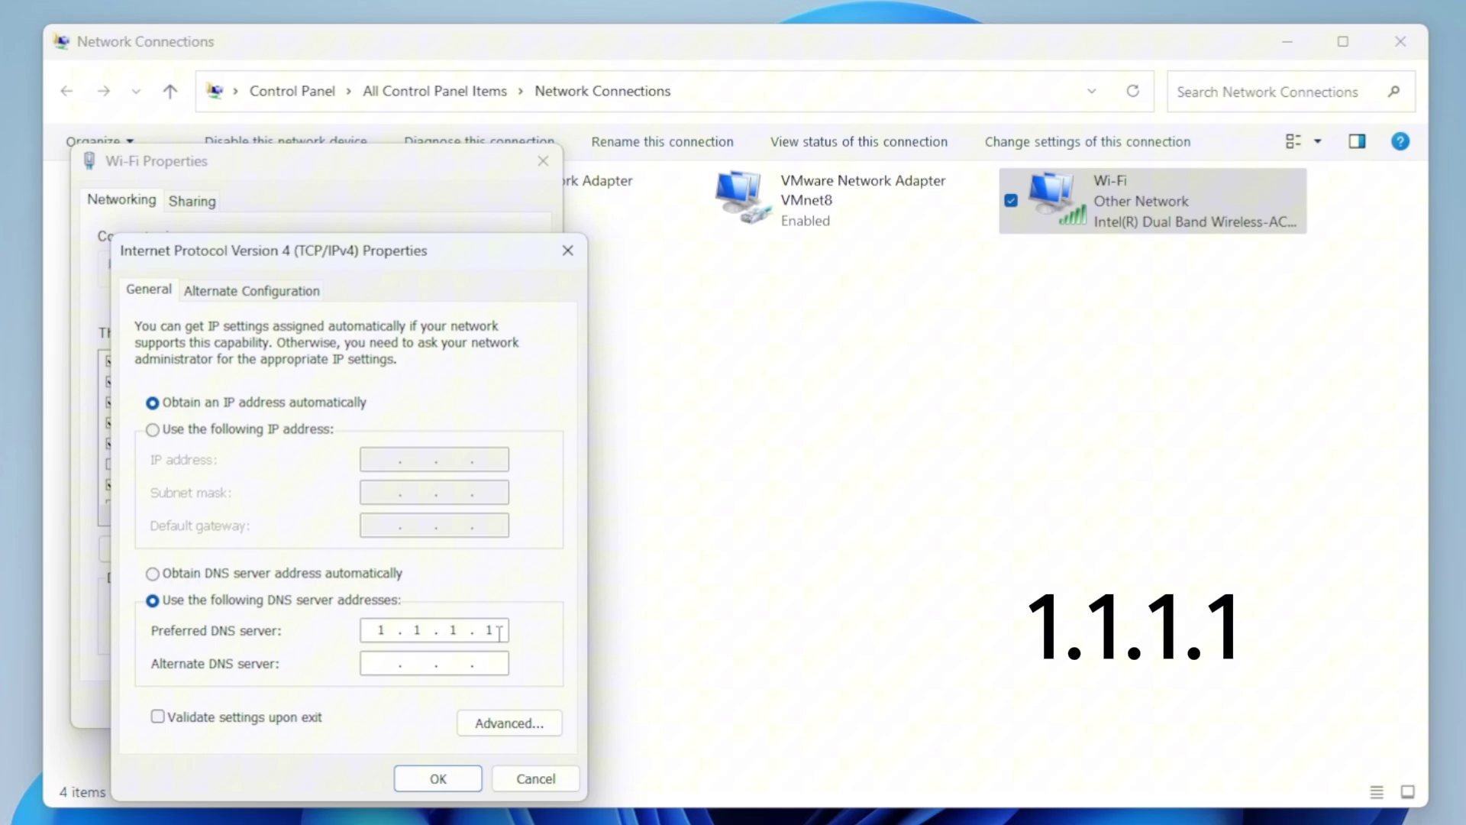
click(381, 664)
text(8.8.8.8)
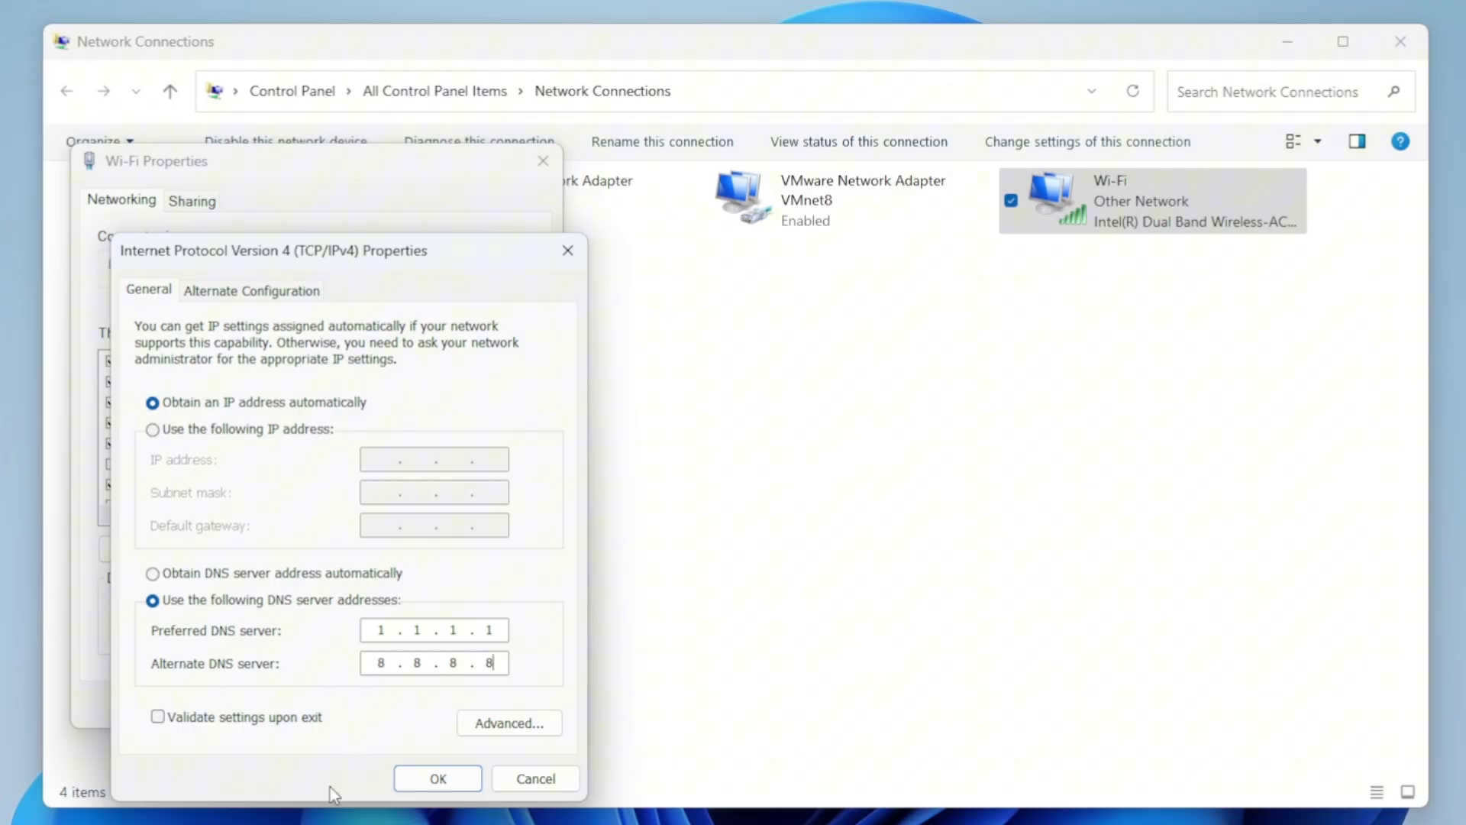
click(436, 779)
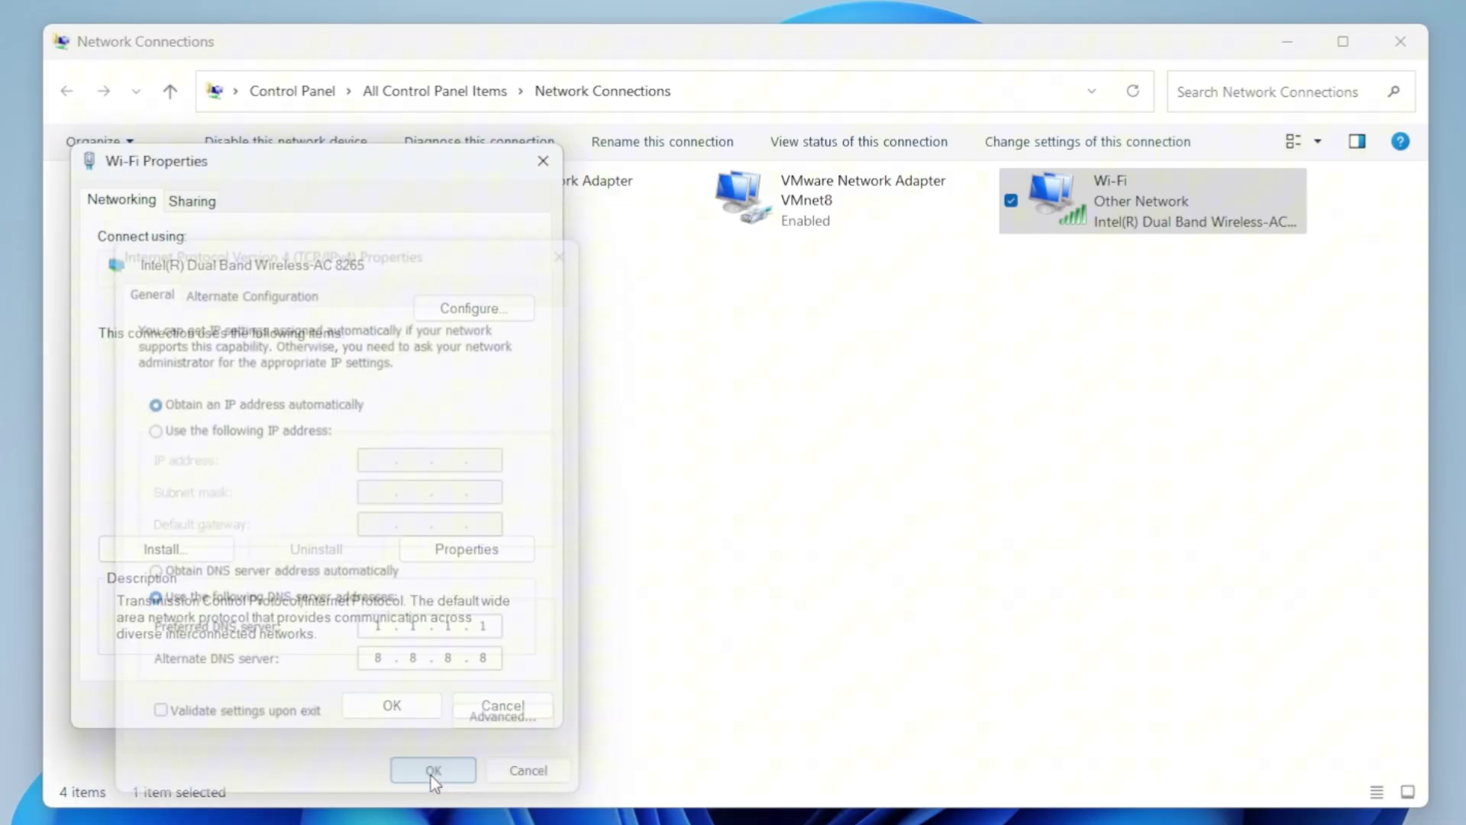
click(391, 706)
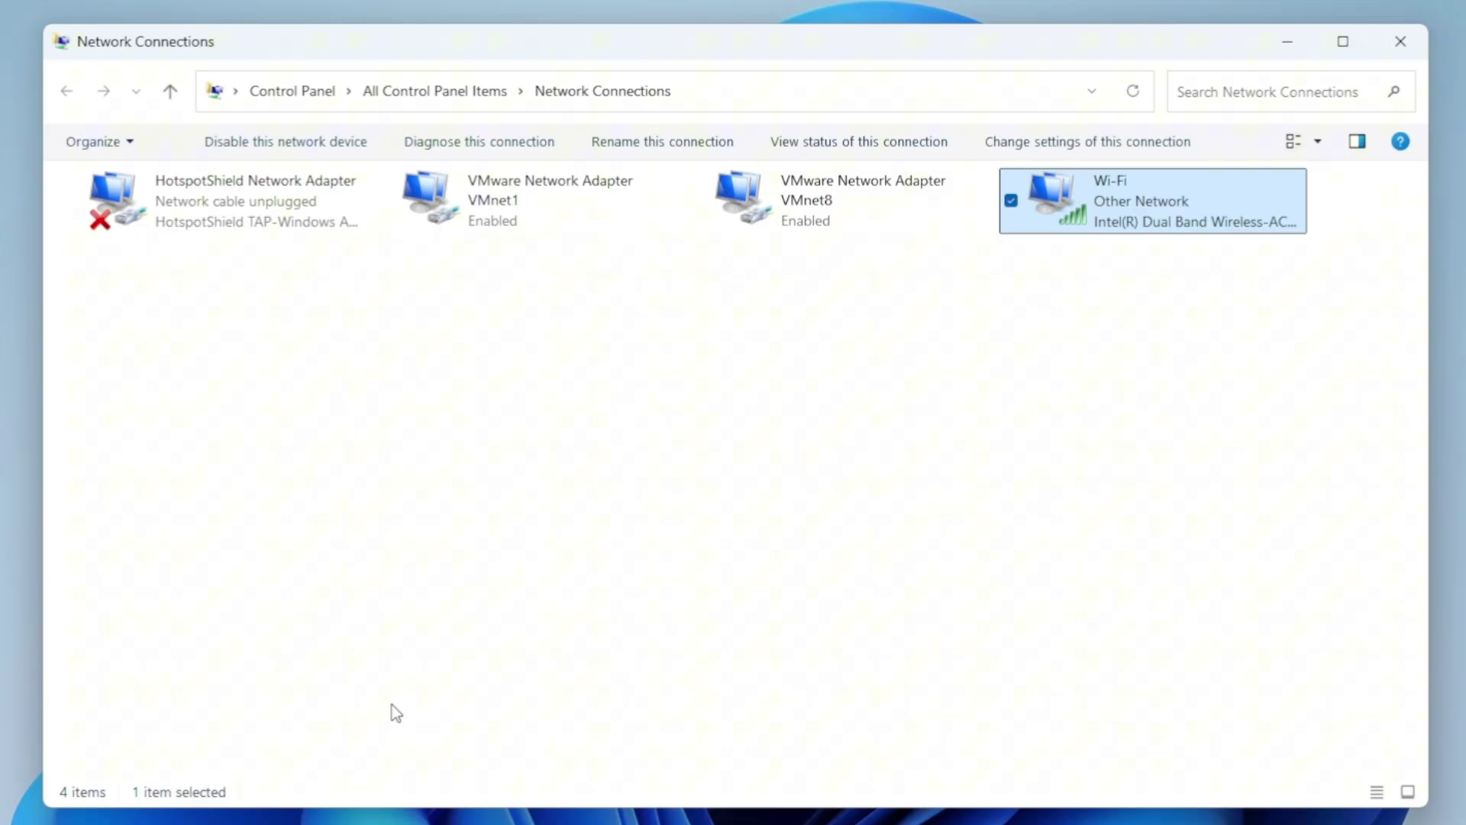
- Open Wi-Fi Properties and Configure the Intel(R) Dual Band Wireless-AC 8265 card
right_click(1124, 198)
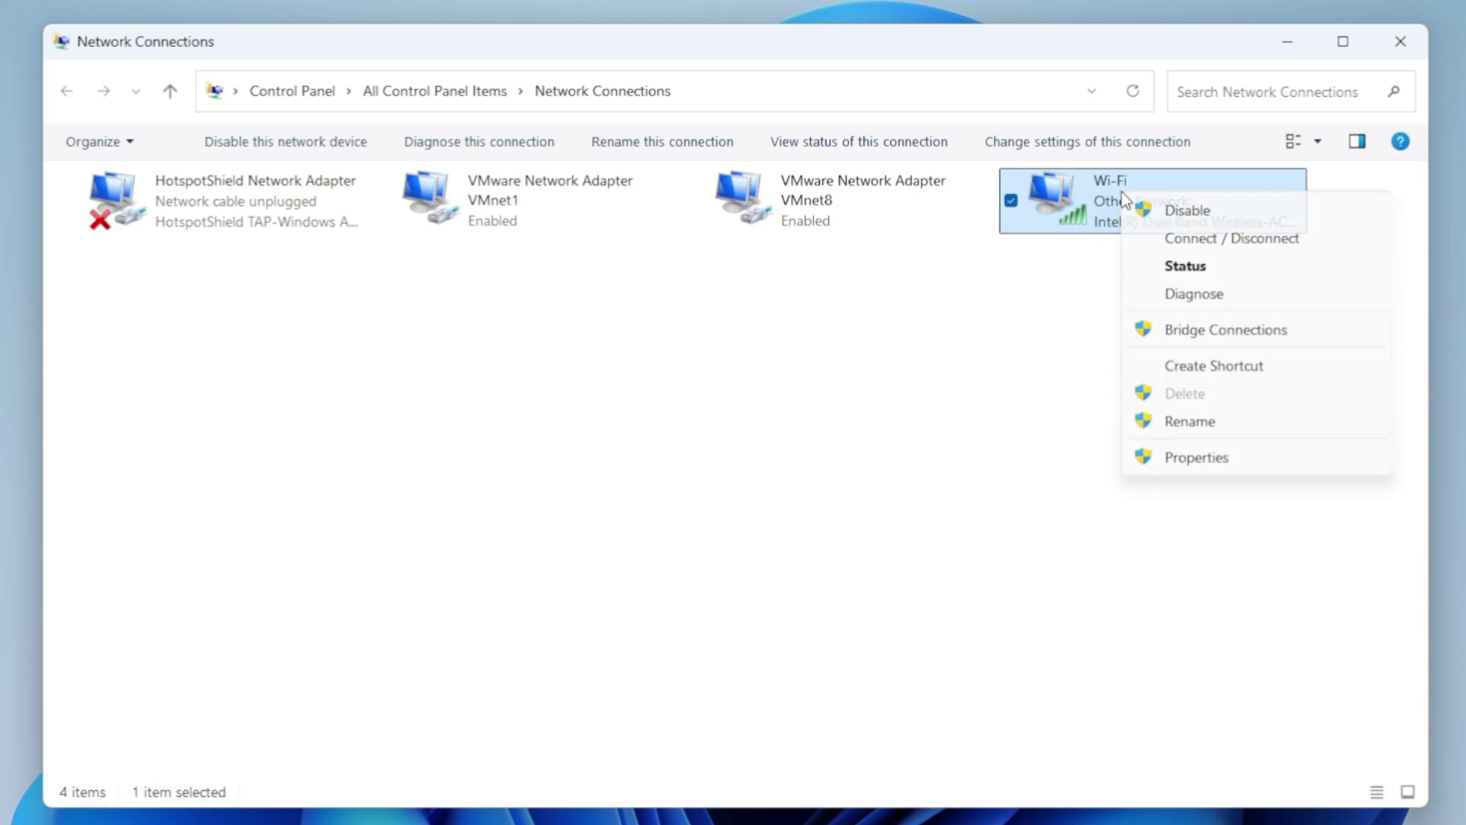
click(1179, 456)
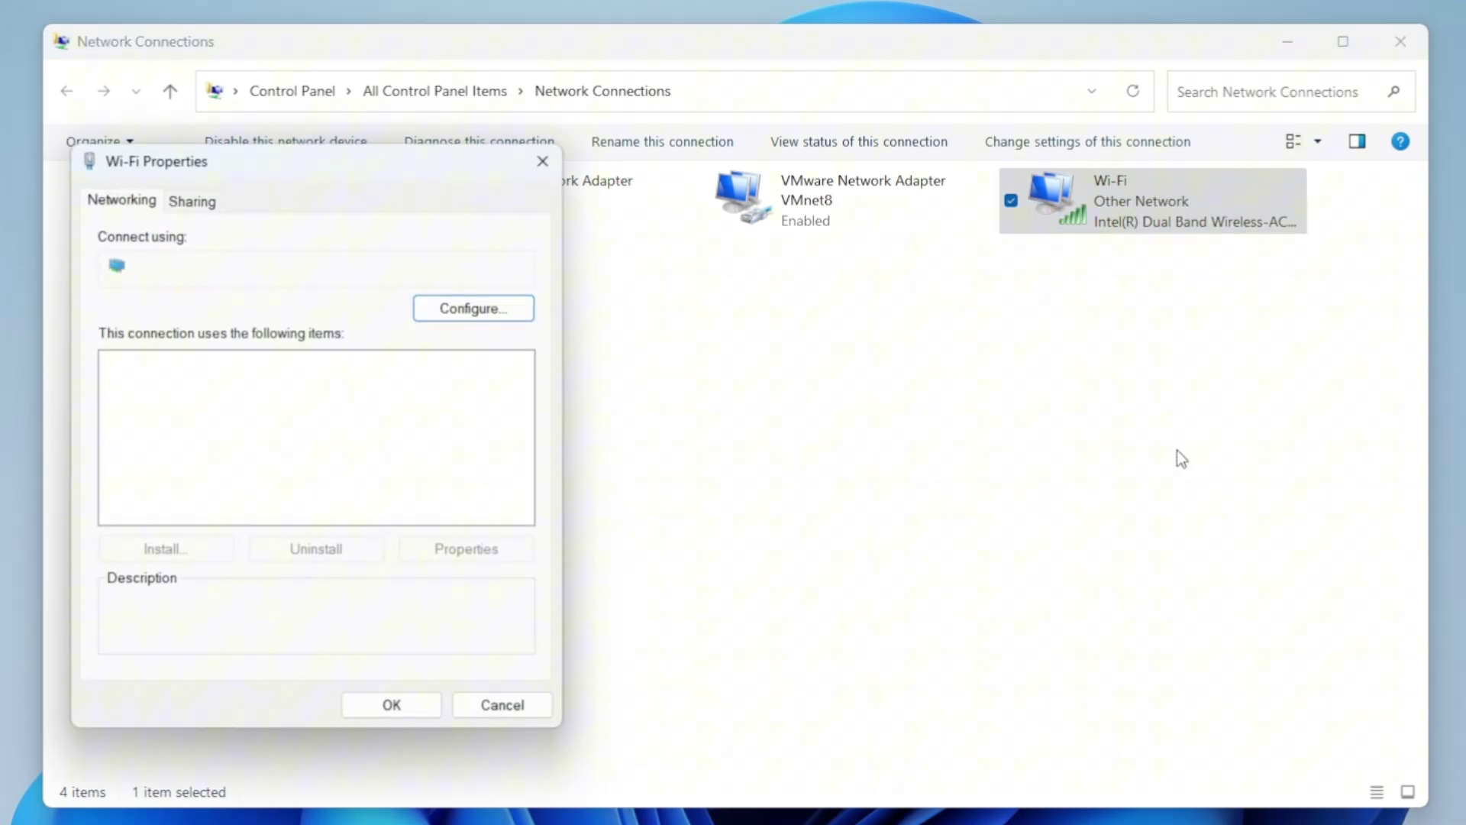
click(466, 313)
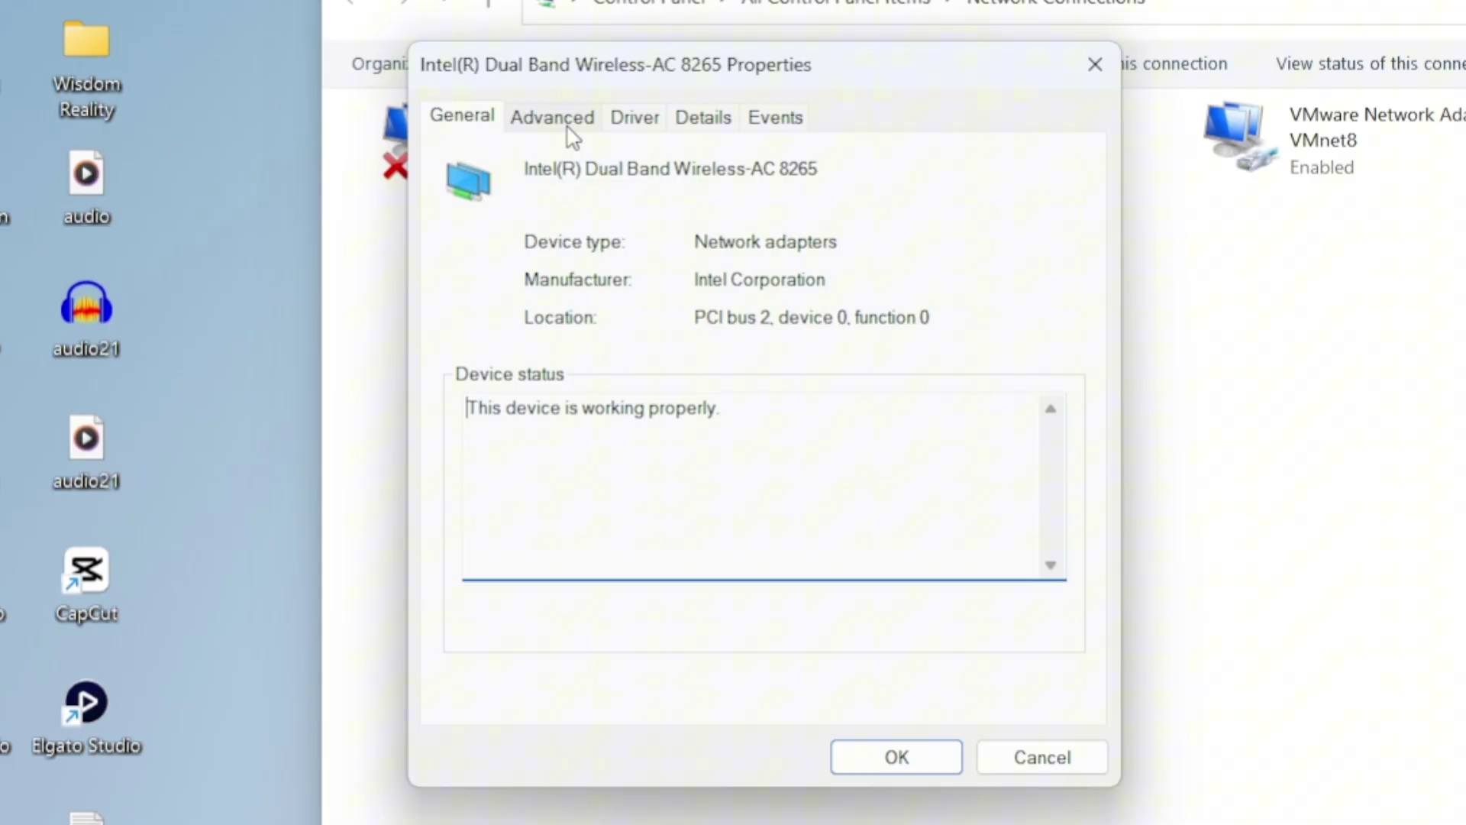
- On the Advanced tab, leave Fat Channel Intolerant set to Disabled
click(552, 118)
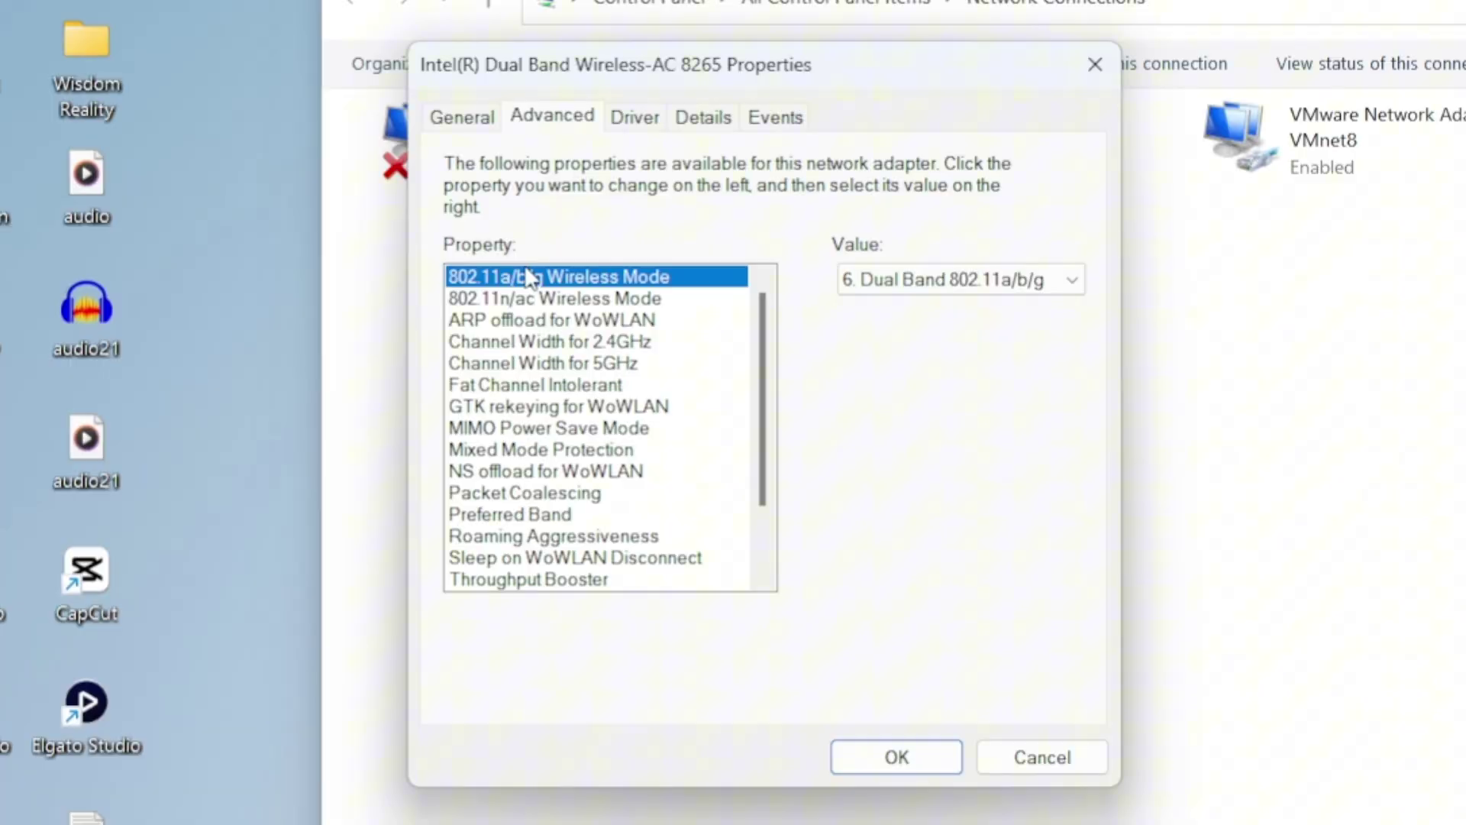
click(532, 384)
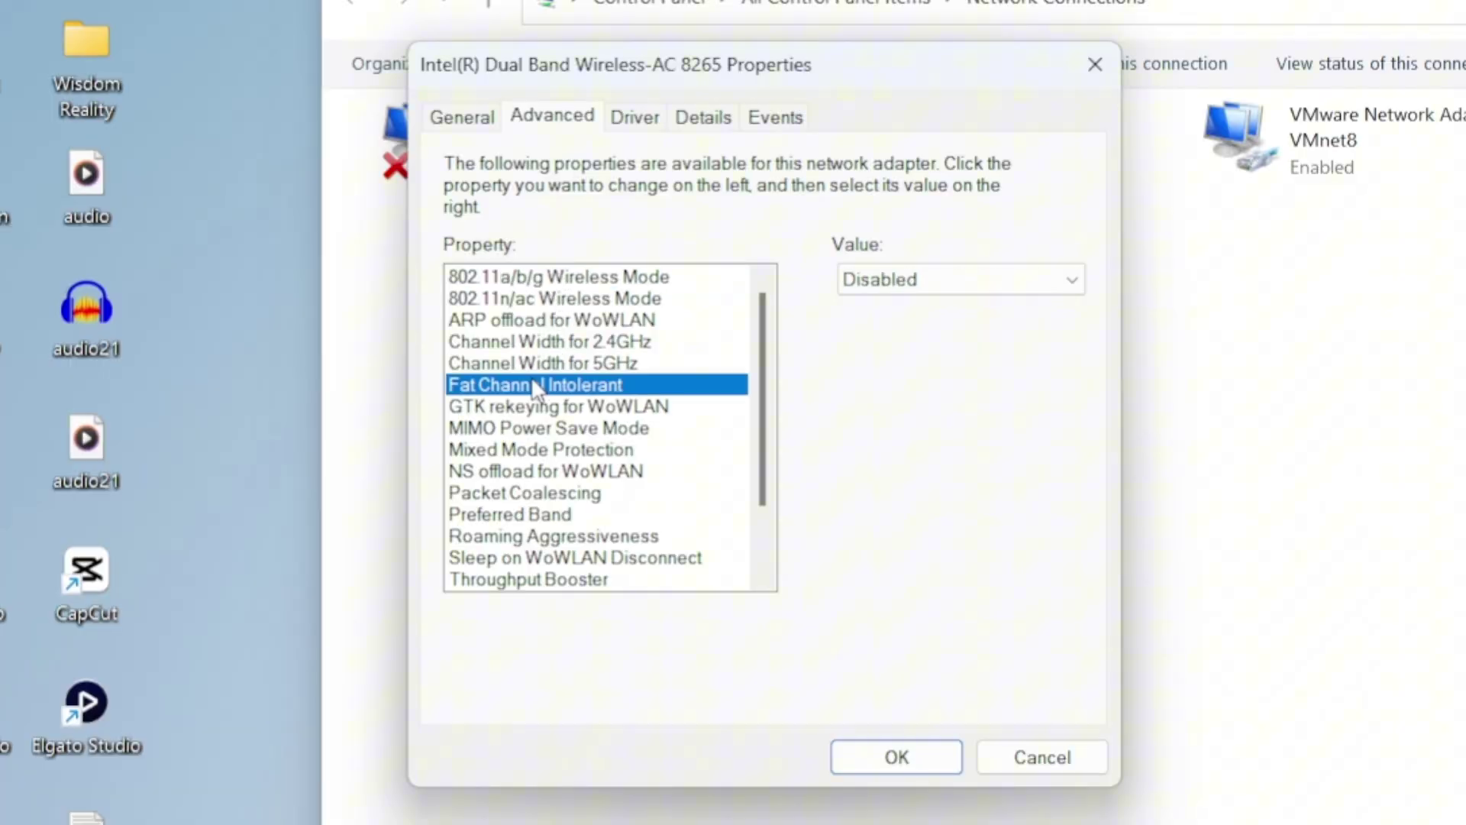
click(959, 282)
click(960, 284)
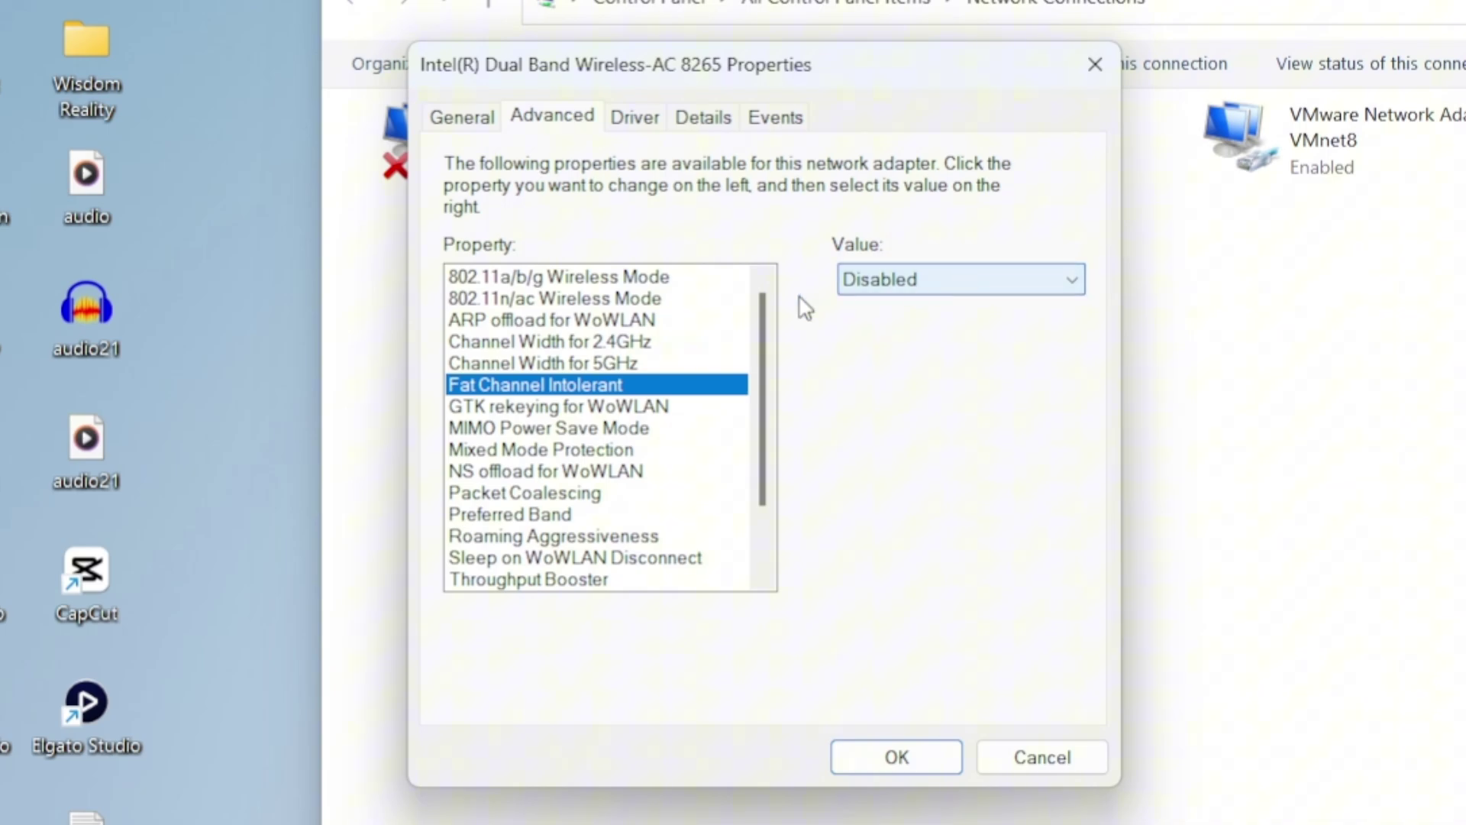
- Set the Preferred Band property to '3. Prefer 5GHz band'
click(525, 514)
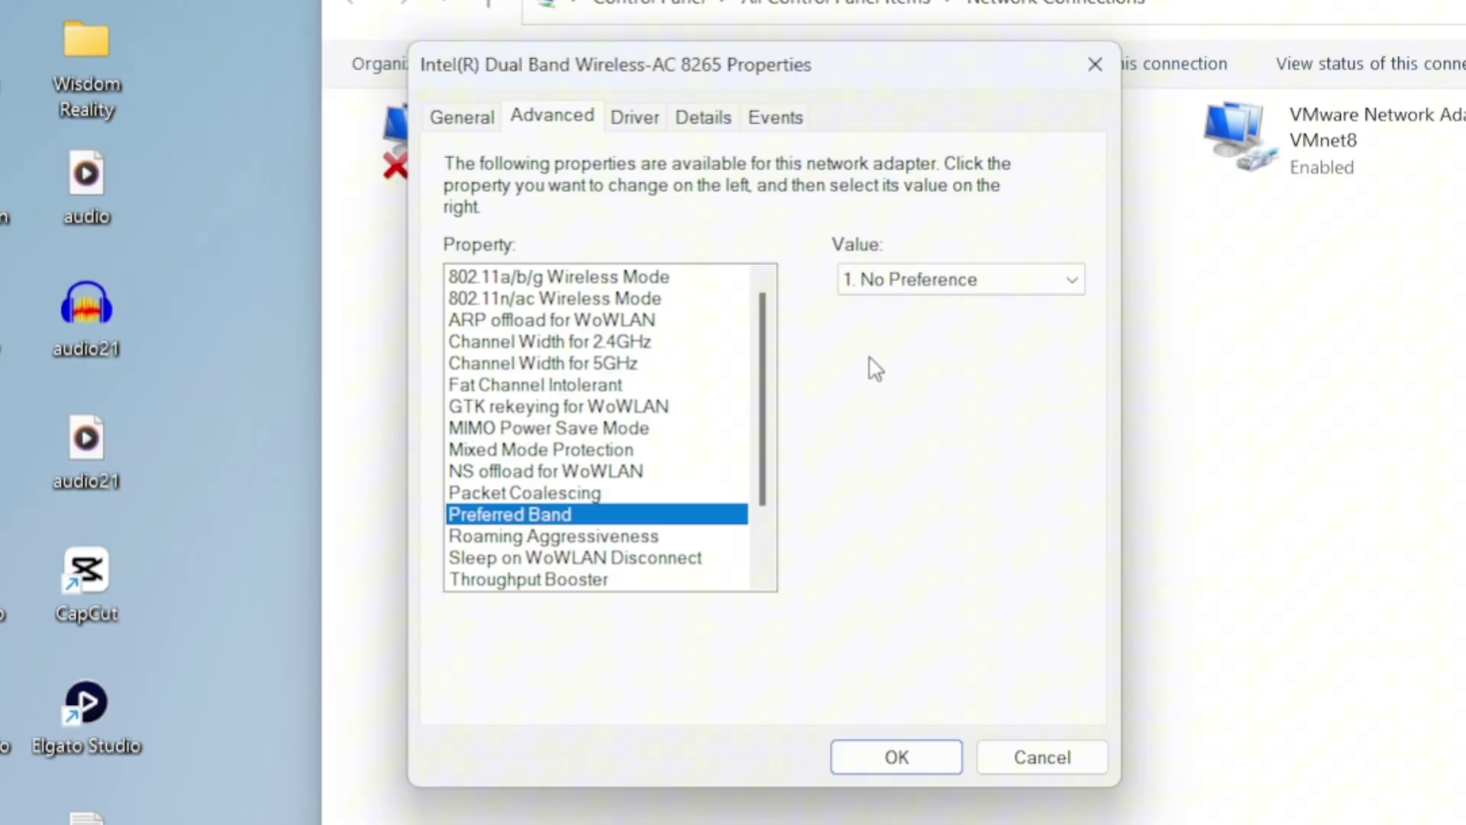
click(916, 281)
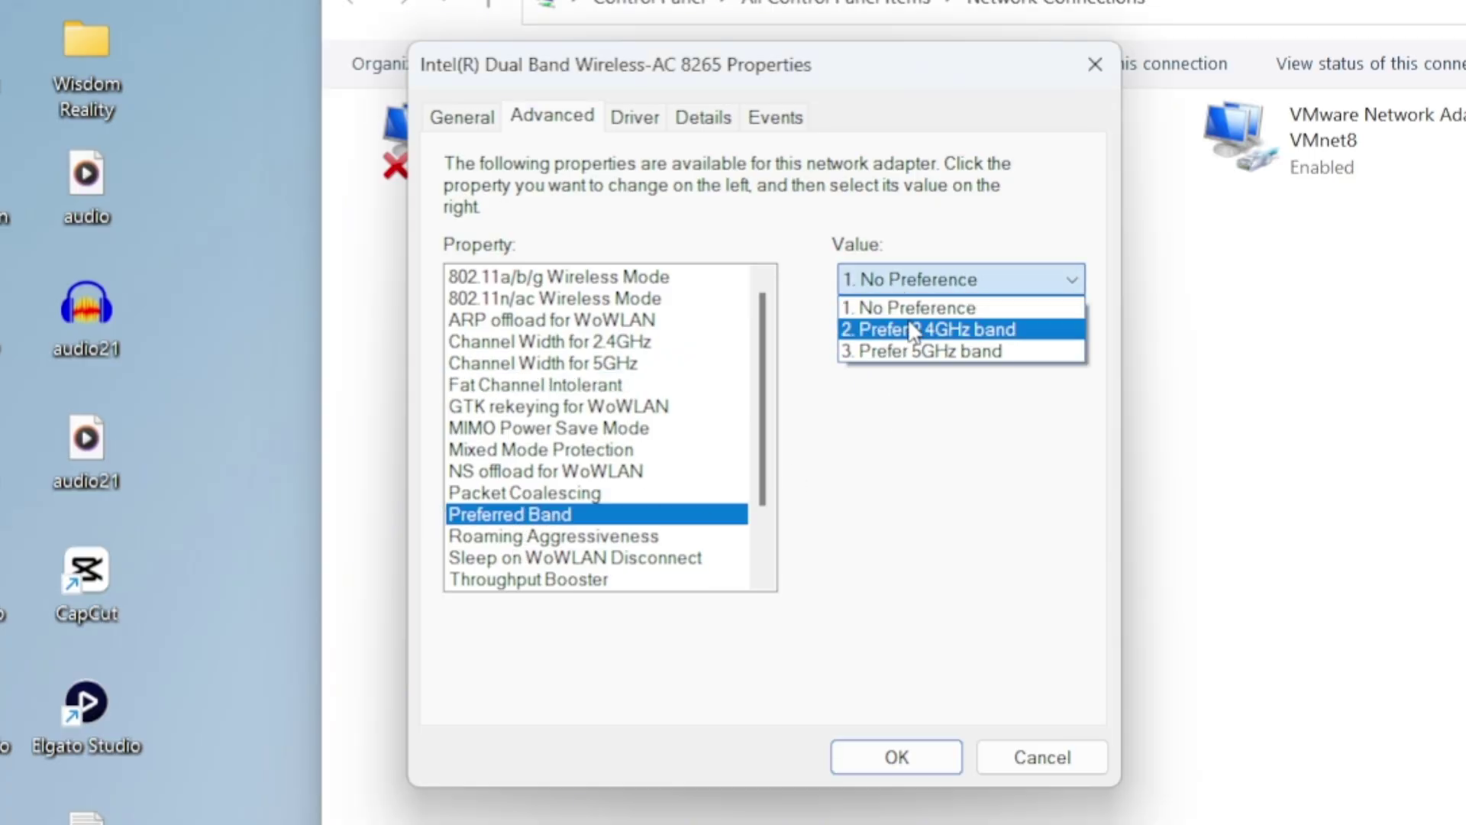
click(958, 356)
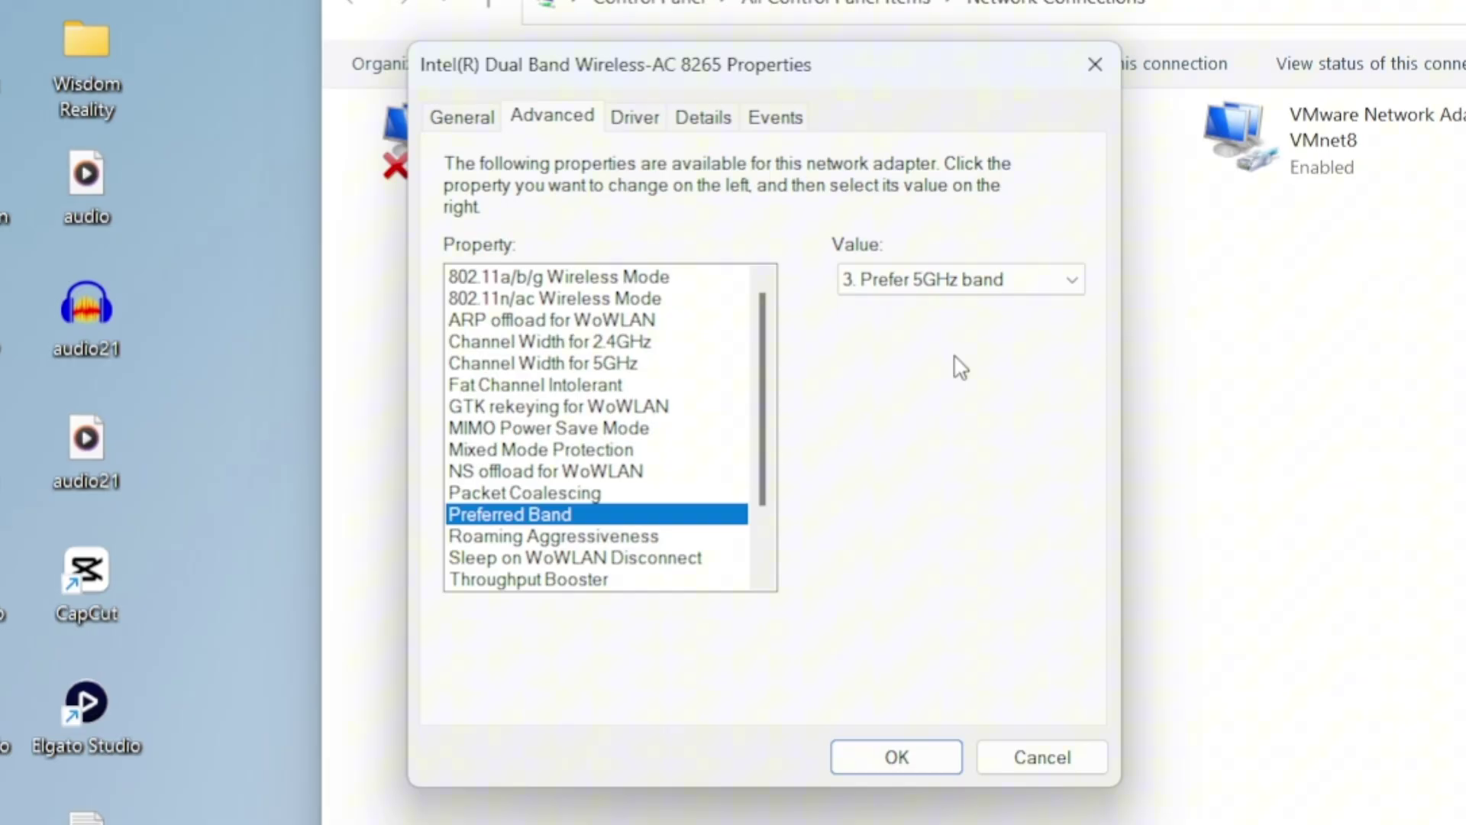
- Select Roaming Aggressiveness and view its Lowest-to-Highest levels, currently 3. Medium
click(580, 539)
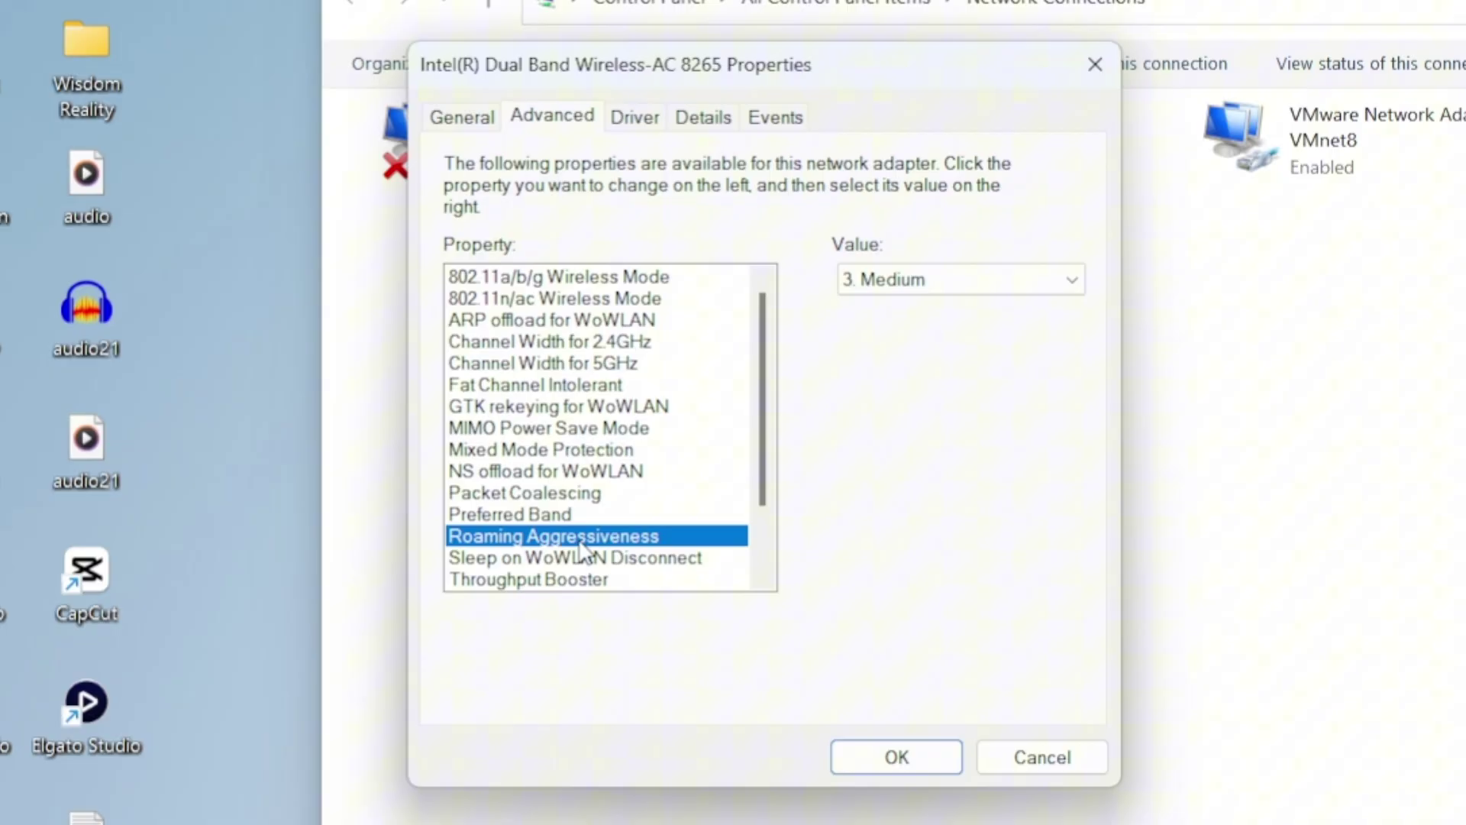
click(967, 291)
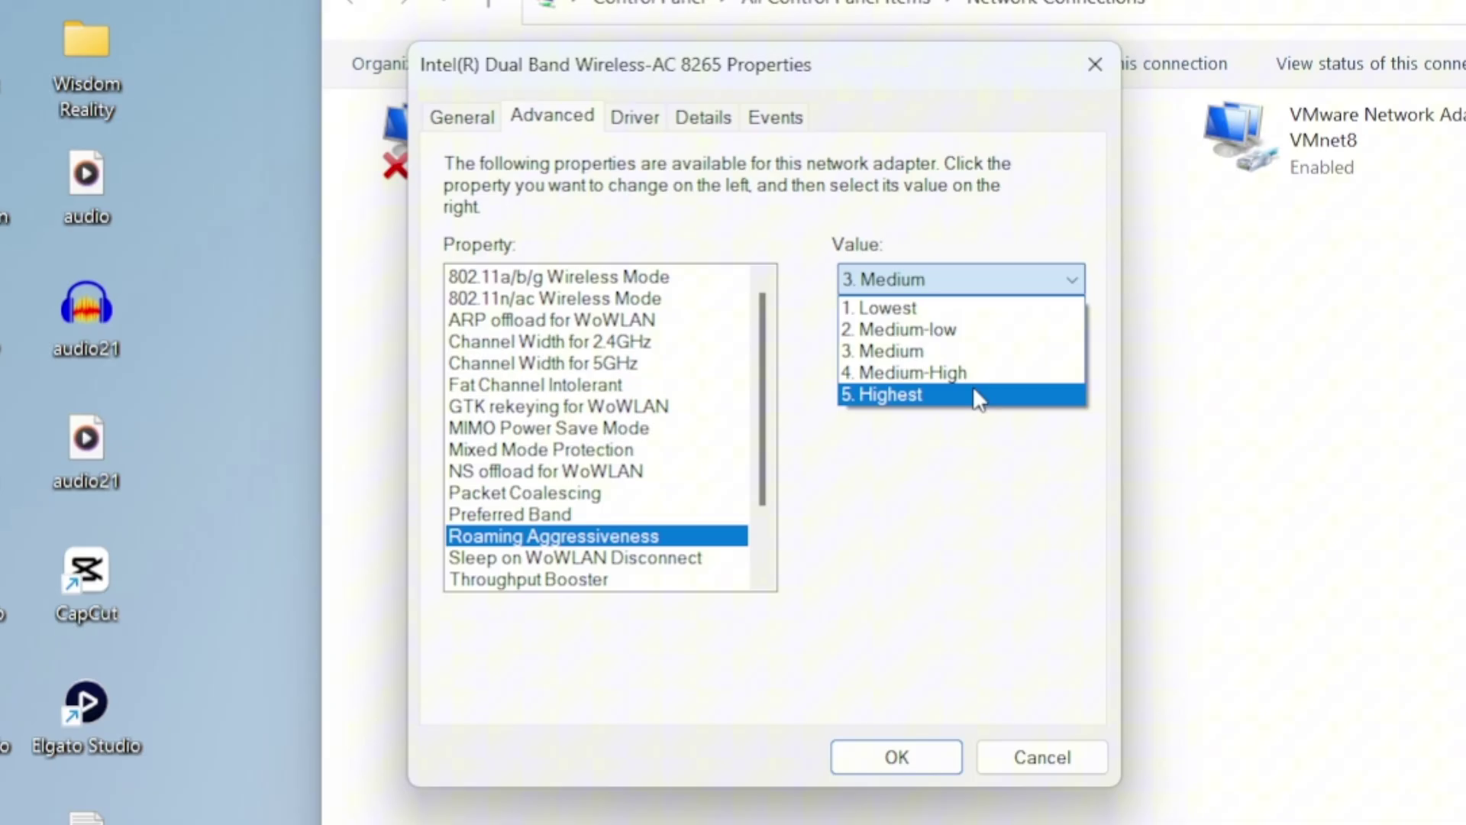
- Keep Roaming Aggressiveness at Medium and verify 5GHz and 2.4GHz Channel Width both read Auto
click(942, 547)
scroll(758, 413, down, 1)
scroll(758, 412, down, 2)
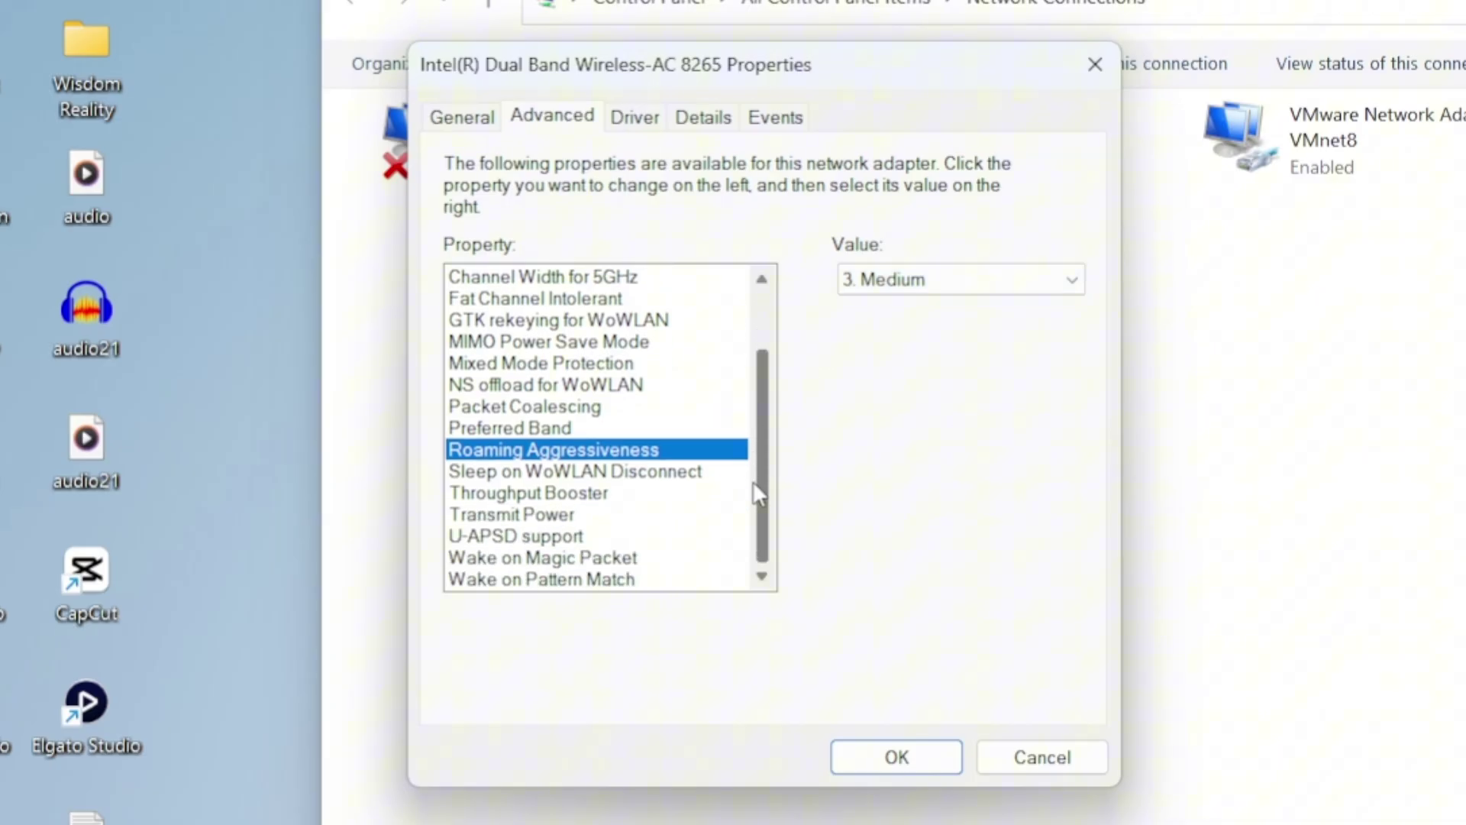
click(560, 289)
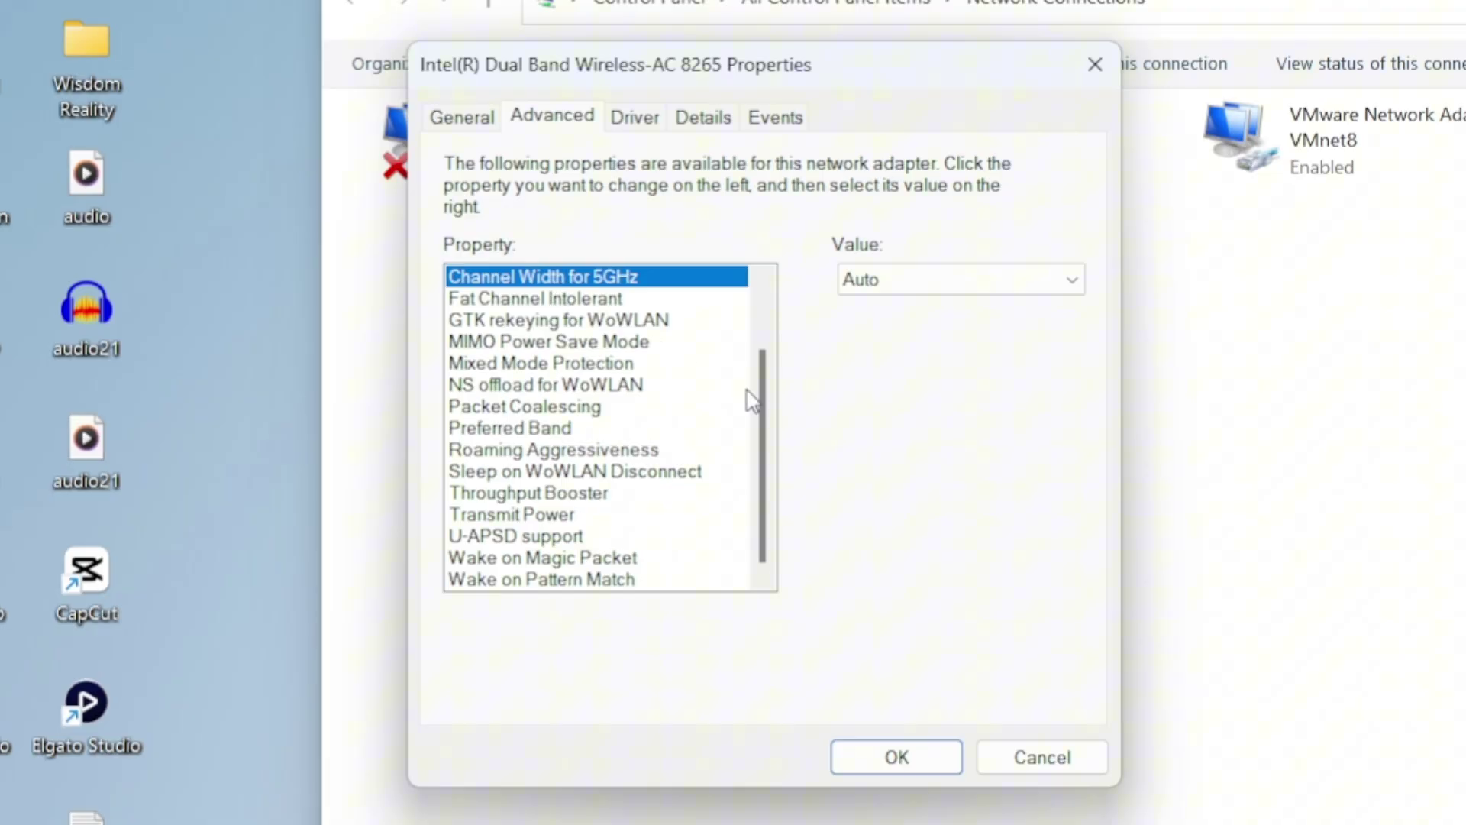
scroll(772, 412, up, 1)
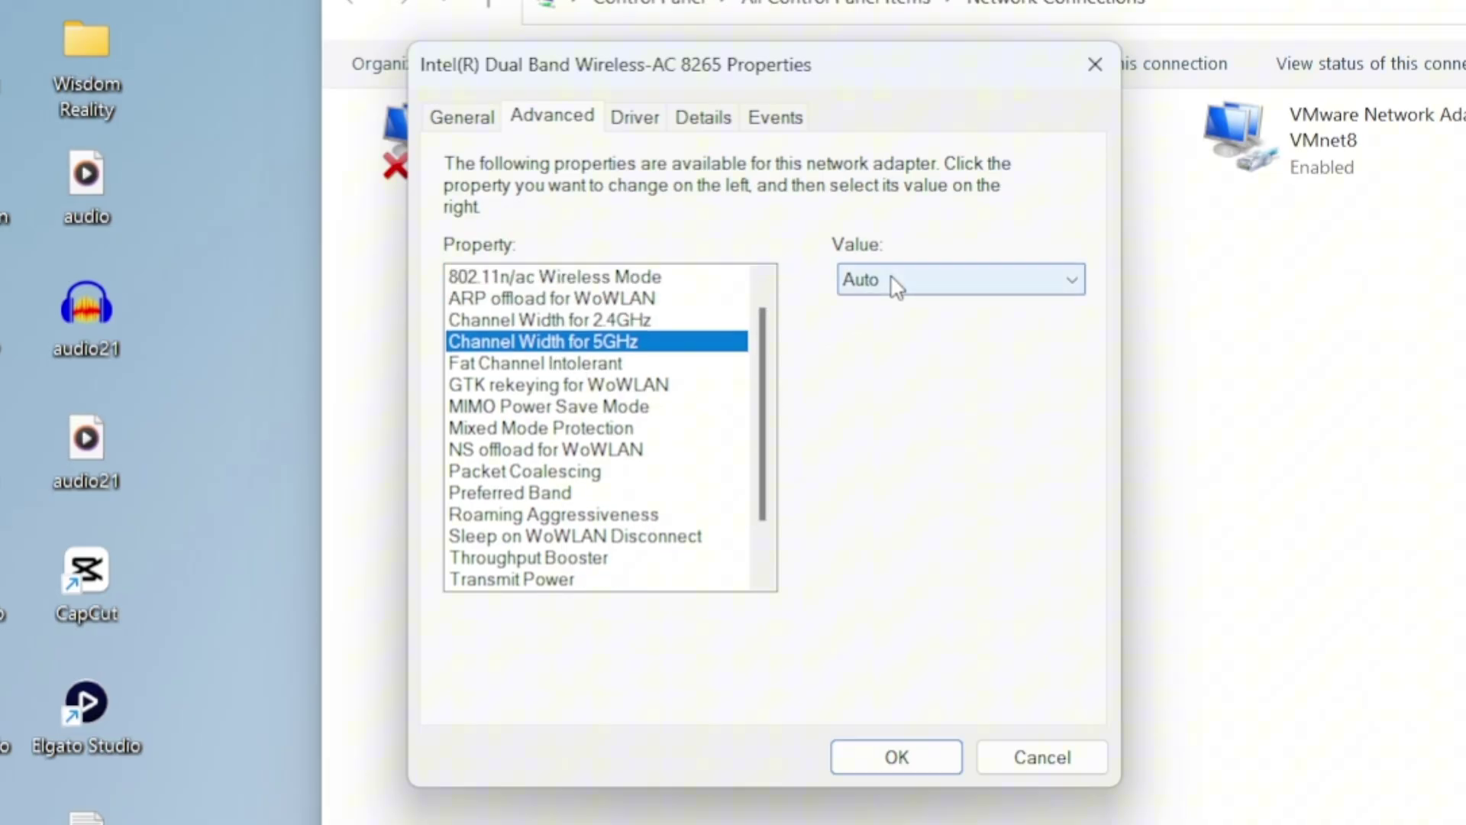
click(597, 318)
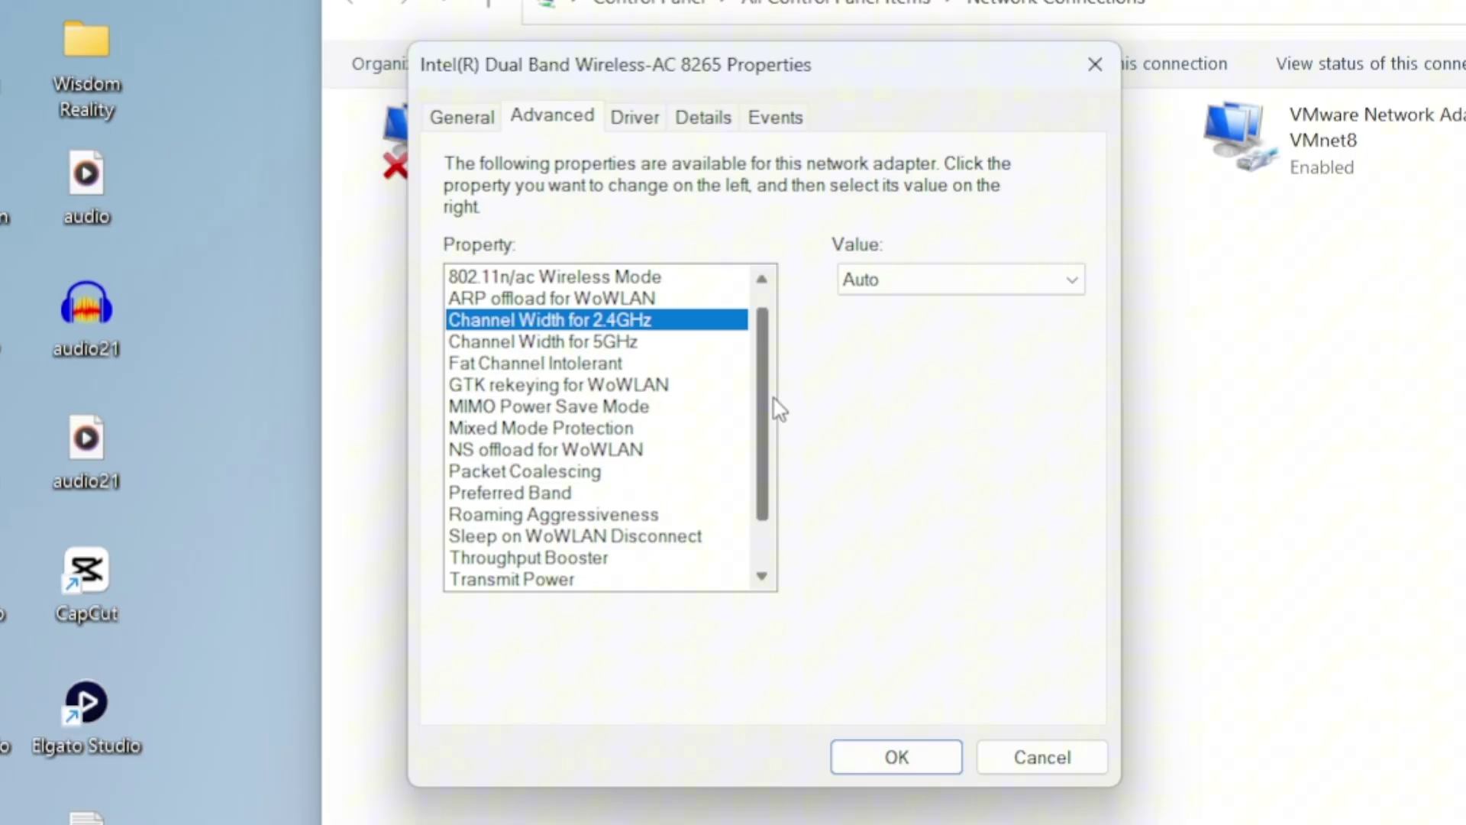
scroll(772, 362, up, 1)
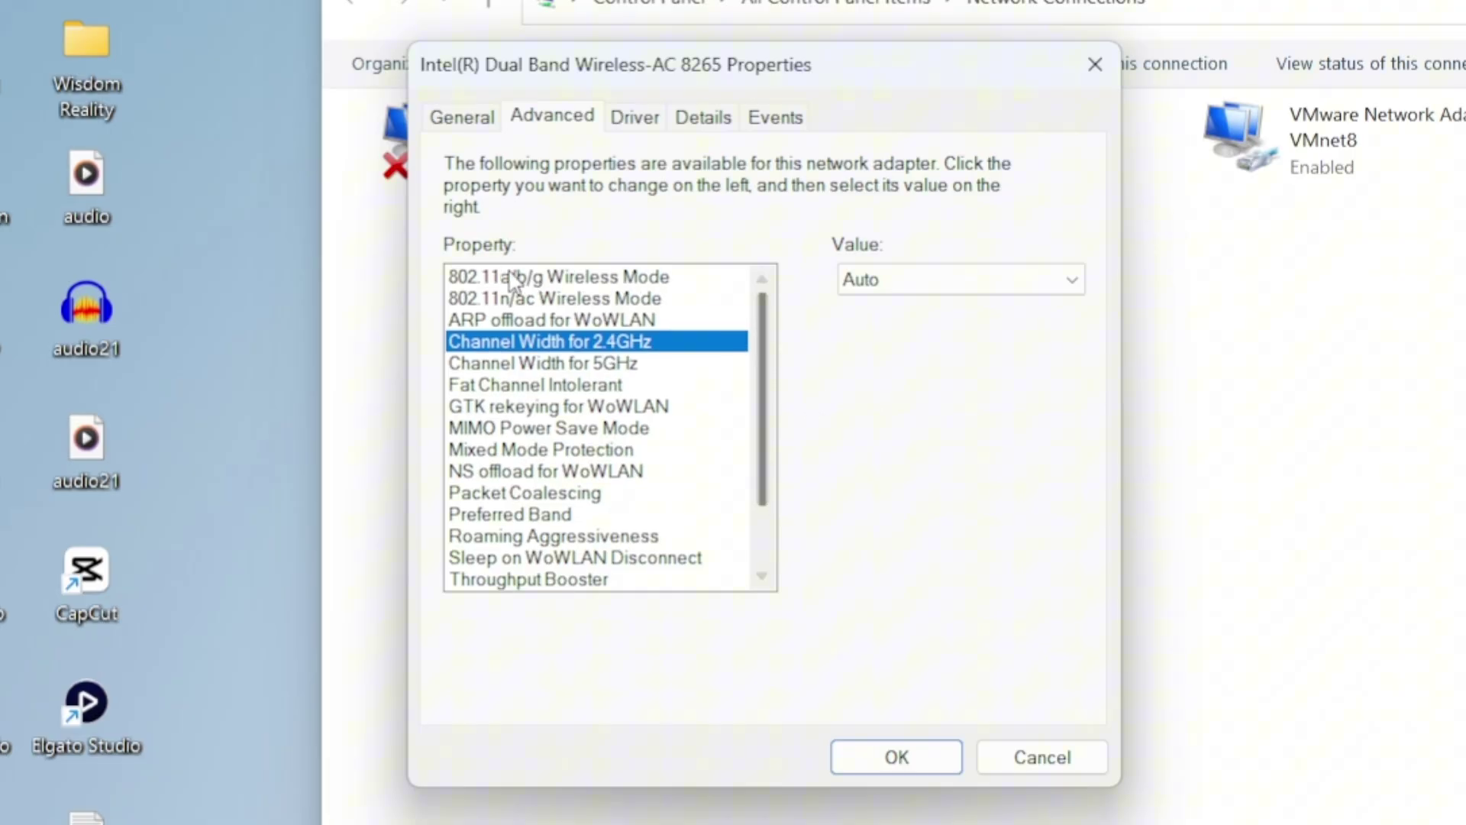
- Keep 802.11a/b/g Wireless Mode at '6. Dual Band 802.11a/b/g' and apply the advanced settings
click(544, 279)
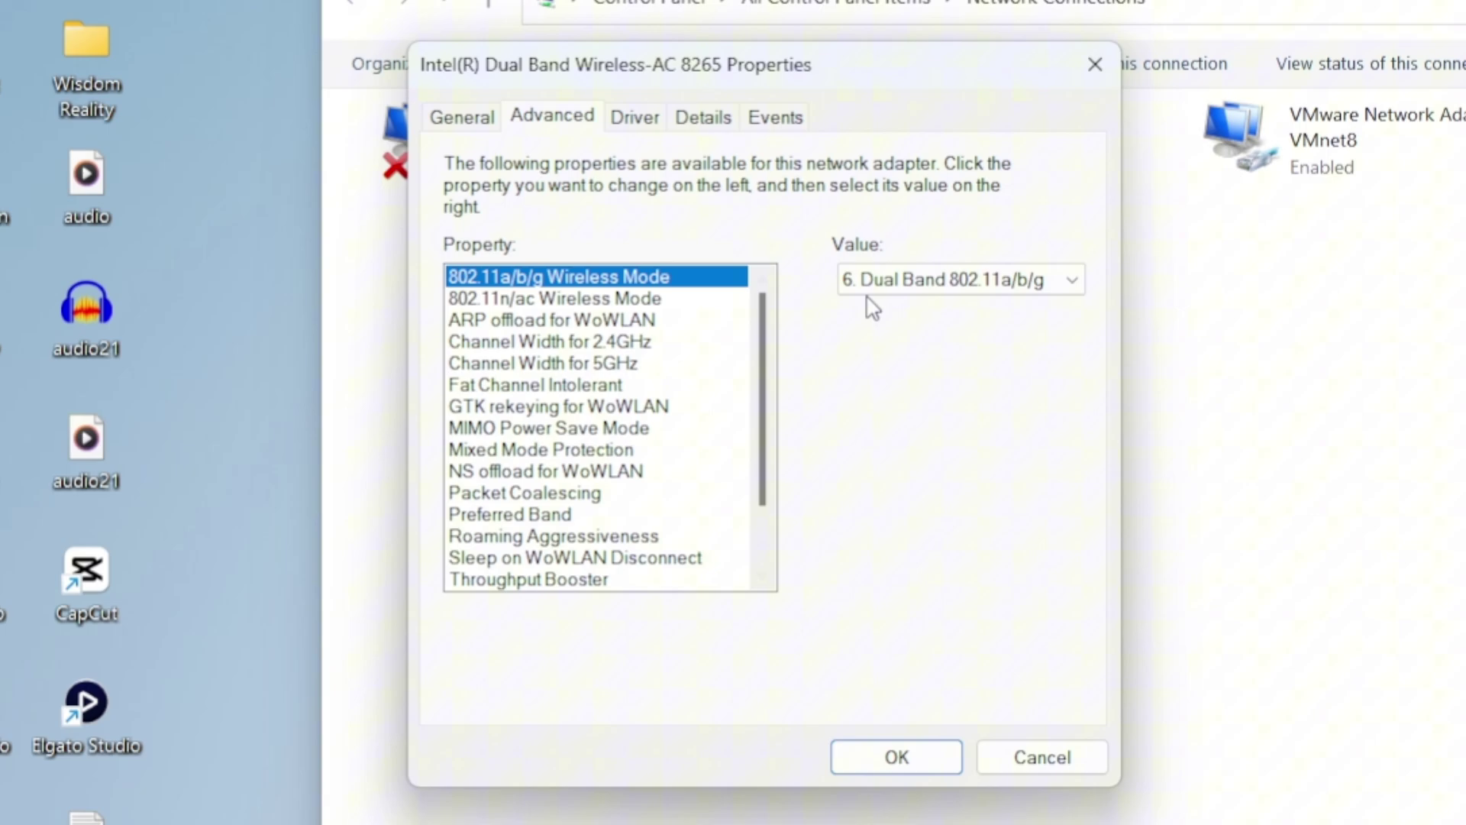
click(906, 282)
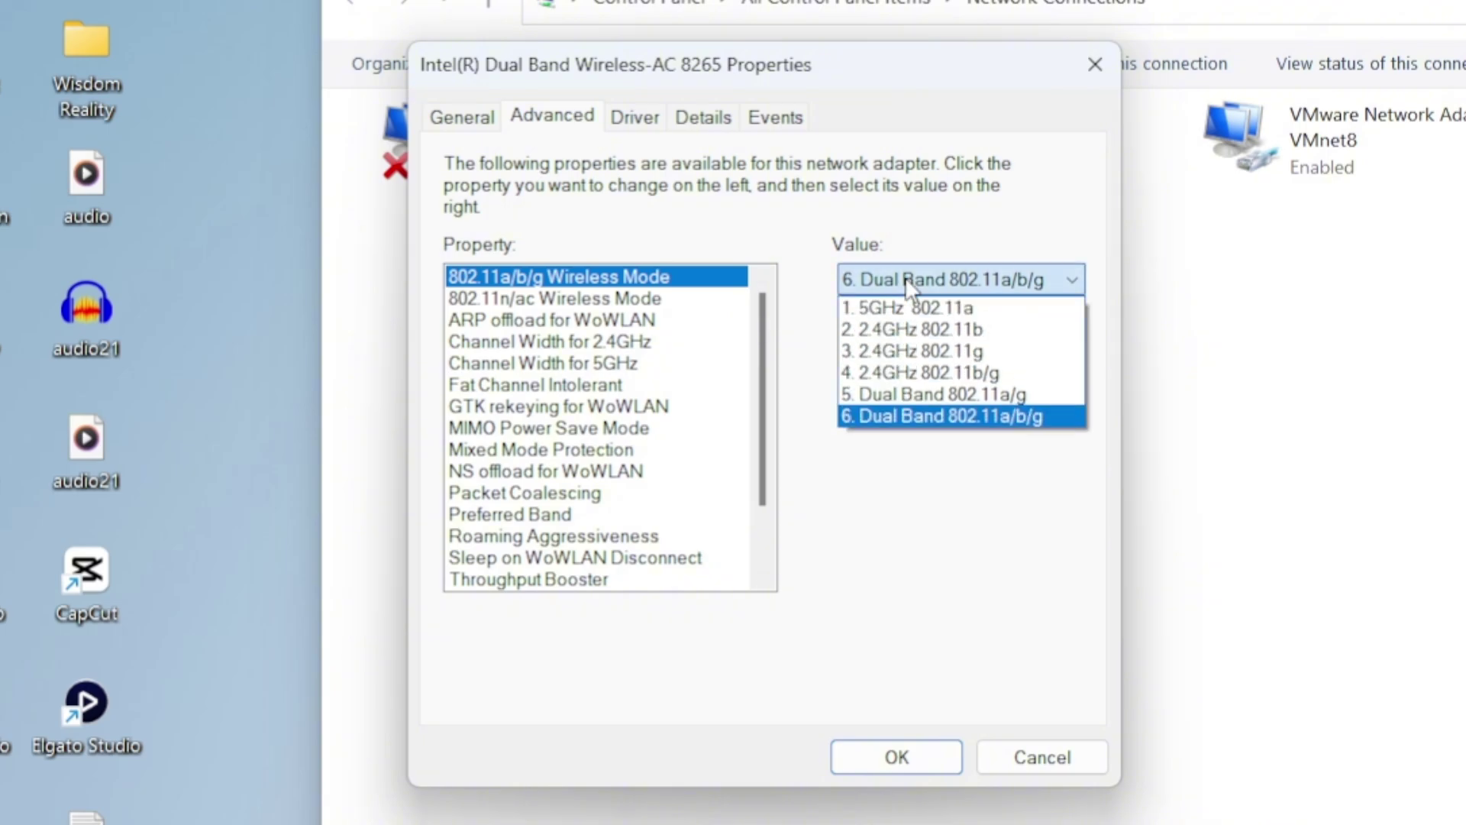
click(968, 417)
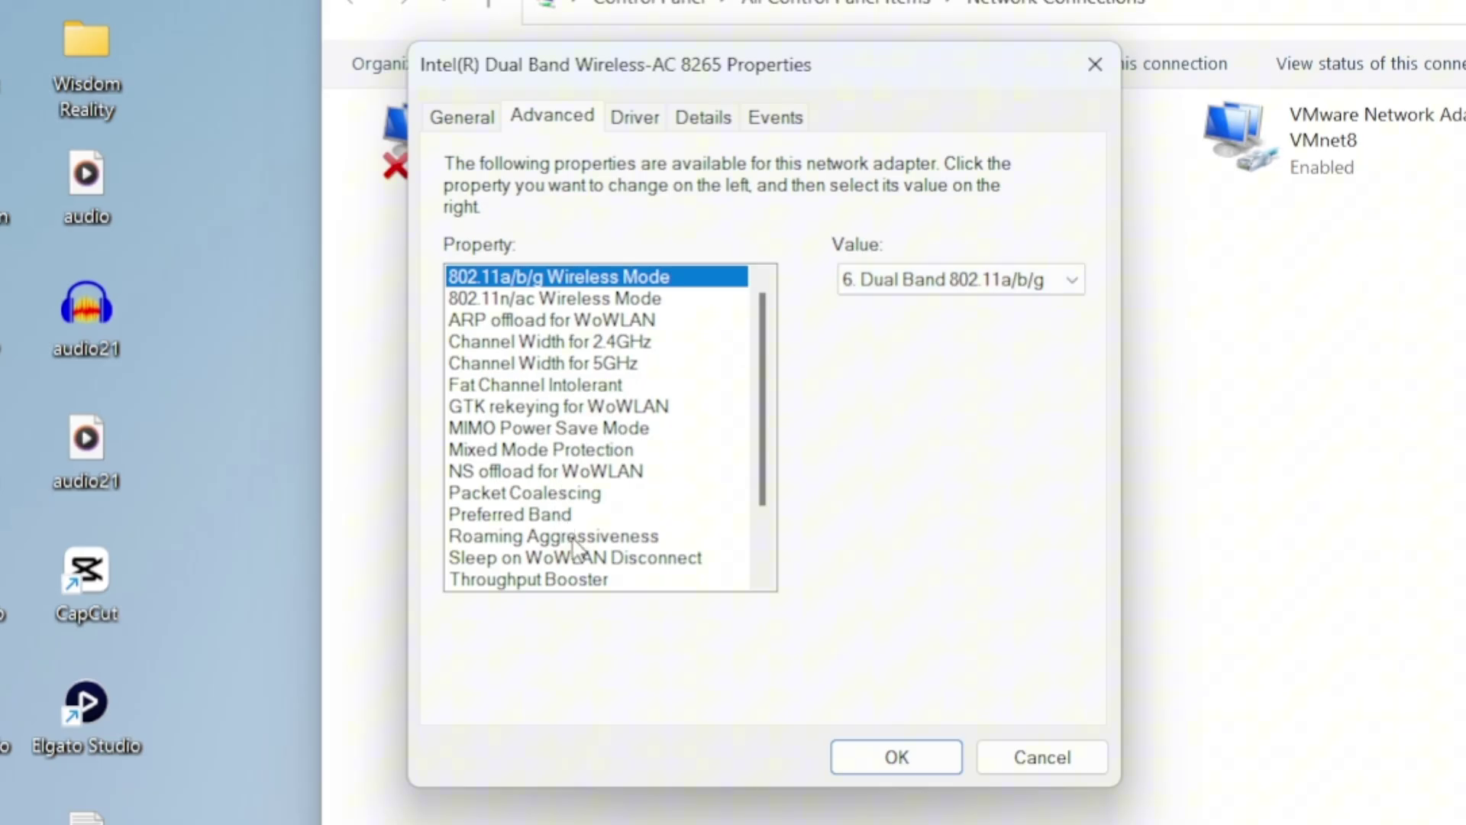
click(897, 757)
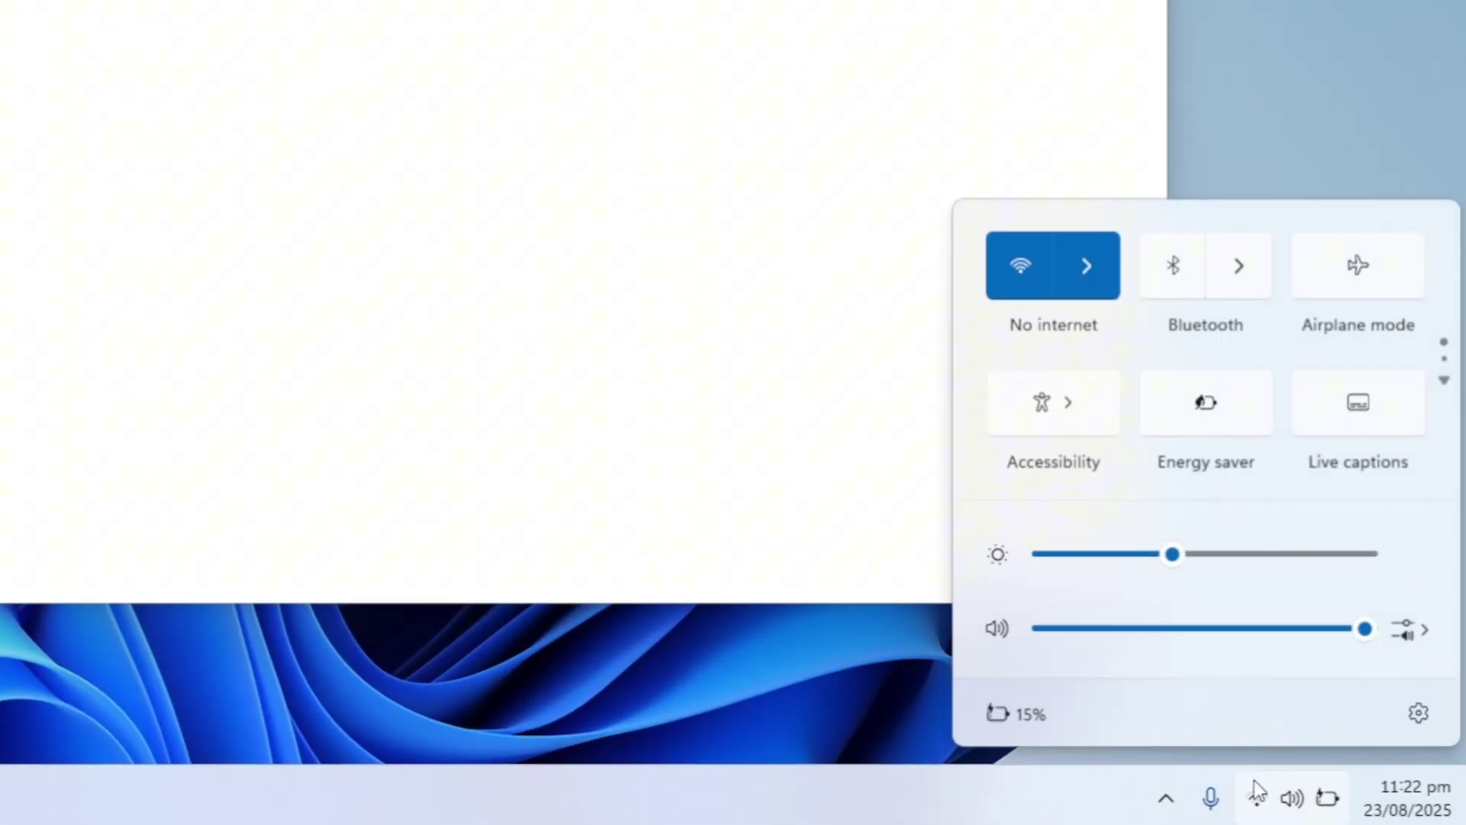
- Confirm in the Wi-Fi network list that Other Network is connected and secured, then close Quick Settings
click(1069, 258)
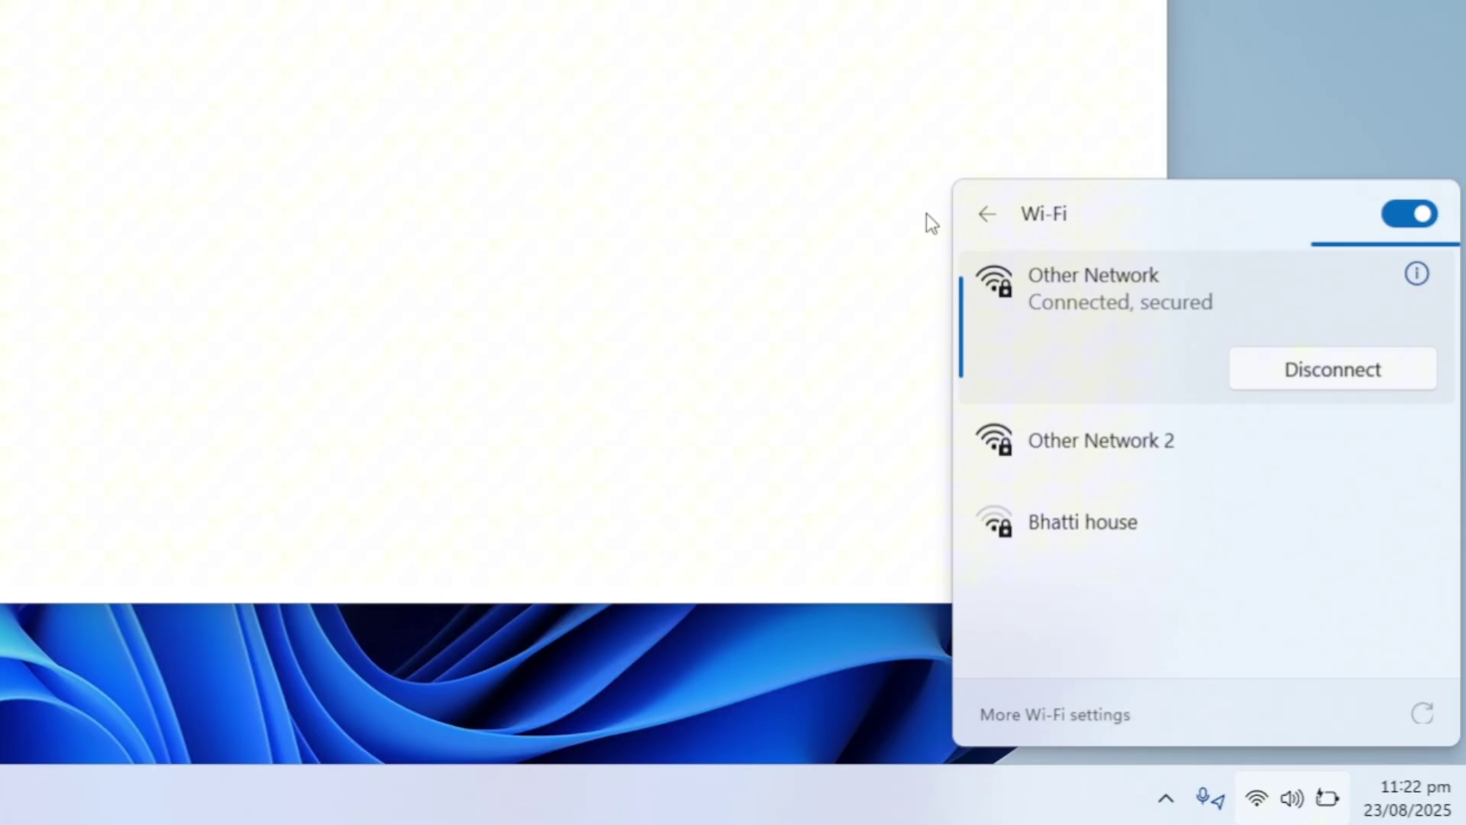
click(888, 140)
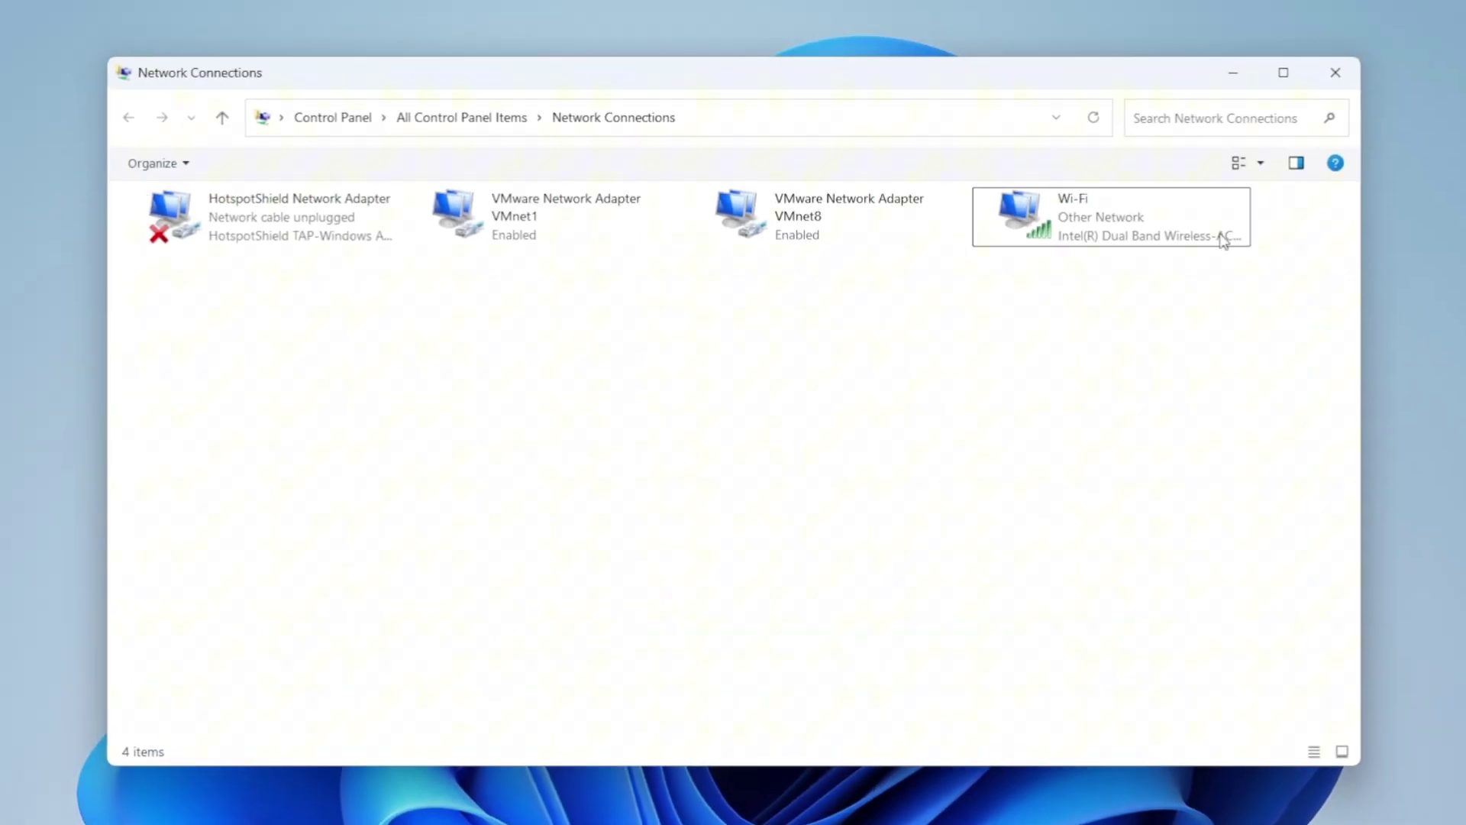